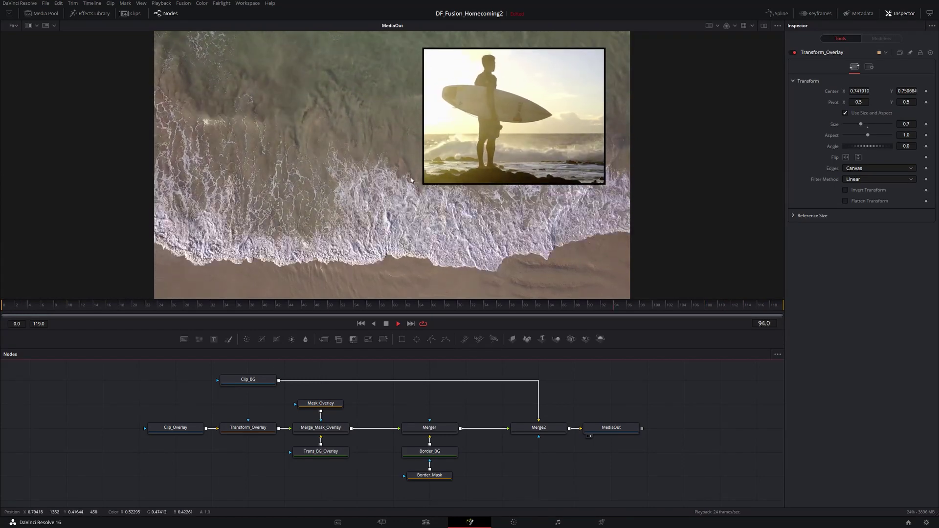
Reposition the footage inside the overlay frame to about 0.788, 0.712 and set the Transform_Overlay size to 0.95.
{"action": "left_click", "coordinate": [250, 428]}
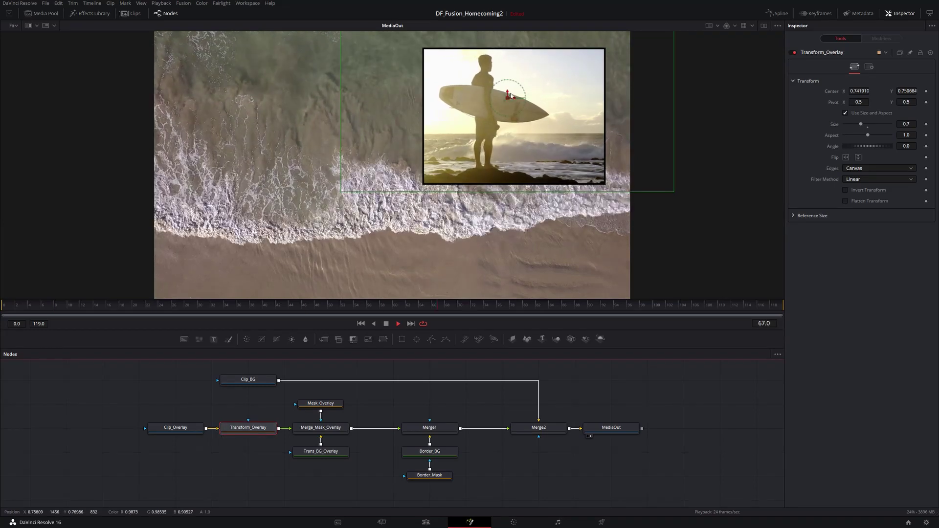
{"action": "mouse_move", "coordinate": [507, 100]}
{"action": "left_mouse_down"}
{"action": "mouse_move", "coordinate": [527, 109]}
{"action": "mouse_move", "coordinate": [511, 111]}
{"action": "left_mouse_up"}
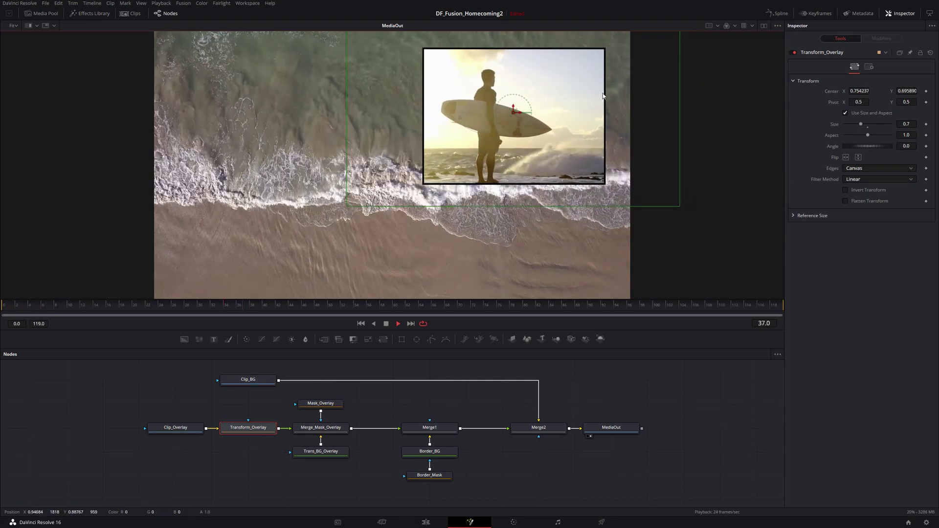
{"action": "left_click_drag", "start_coordinate": [513, 113], "coordinate": [529, 110]}
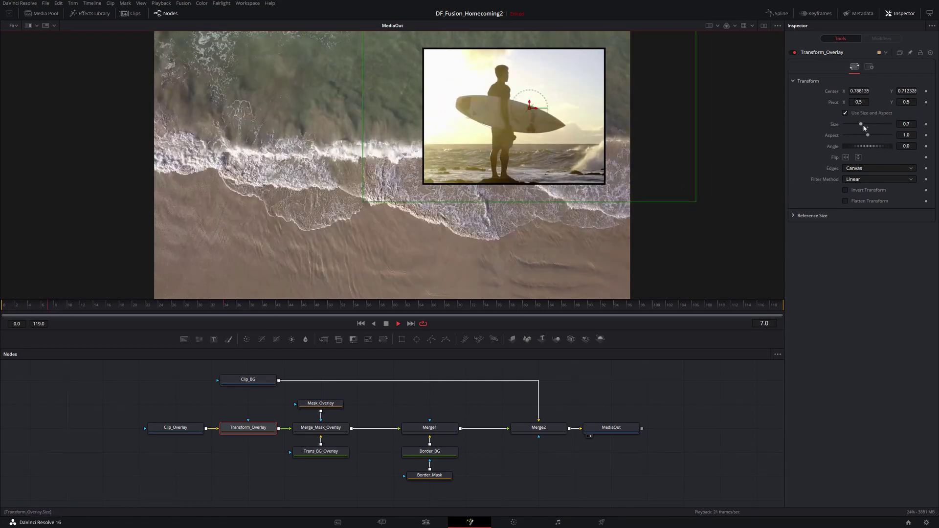
{"action": "left_click_drag", "start_coordinate": [861, 124], "coordinate": [867, 125]}
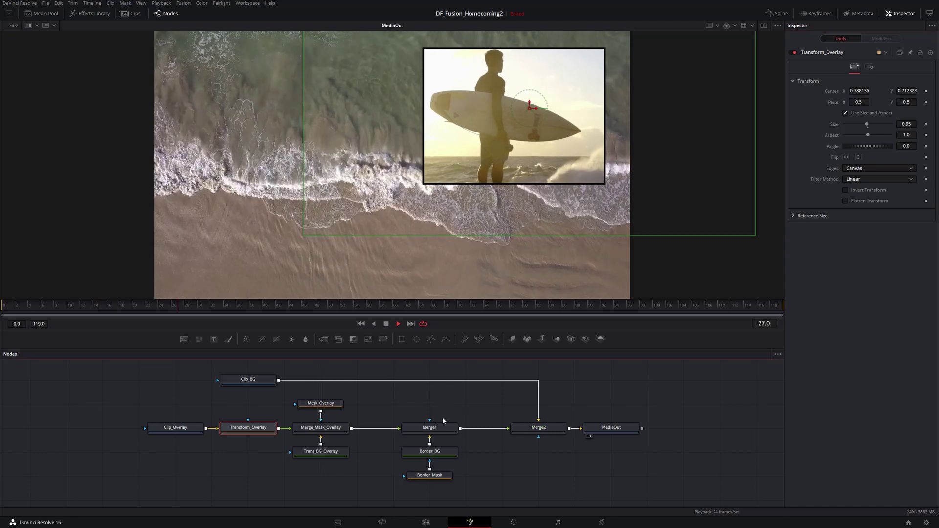
Increase the Border_Mask node's BorderThickness to give the overlay a much thicker border.
{"action": "left_click", "coordinate": [430, 479]}
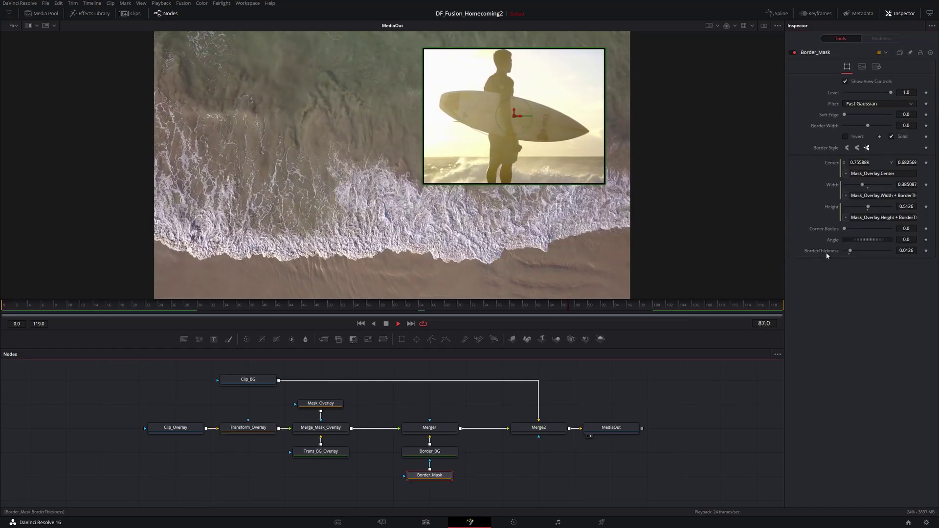
{"action": "left_click_drag", "start_coordinate": [850, 251], "coordinate": [874, 253]}
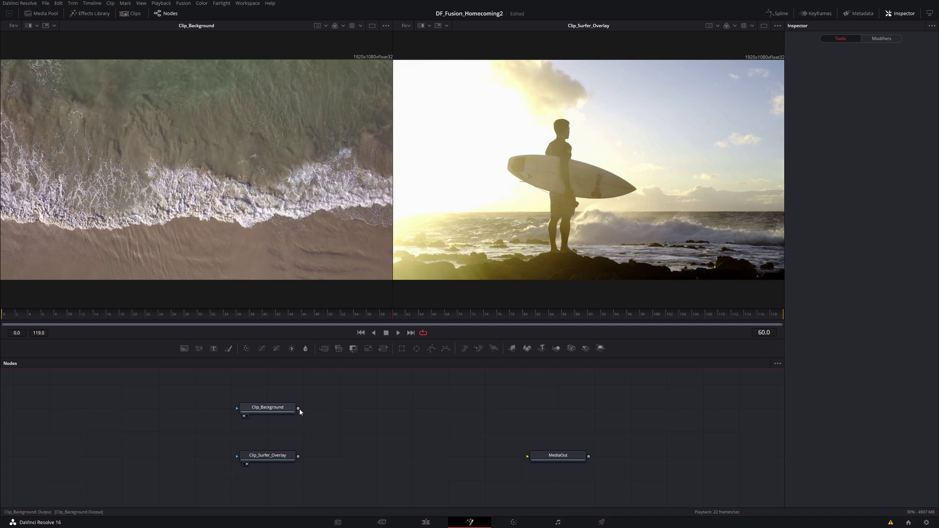
Merge Clip_Background with Clip_Surfer_Overlay and swap the merge inputs so the surfer clip is the foreground.
{"action": "left_click_drag", "start_coordinate": [298, 408], "coordinate": [301, 458]}
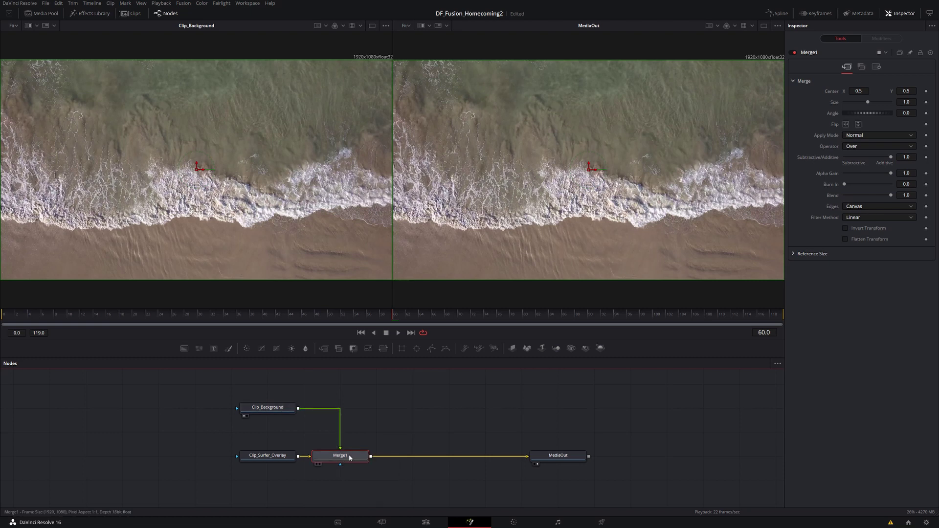
{"action": "key", "text": "ctrl+t"}
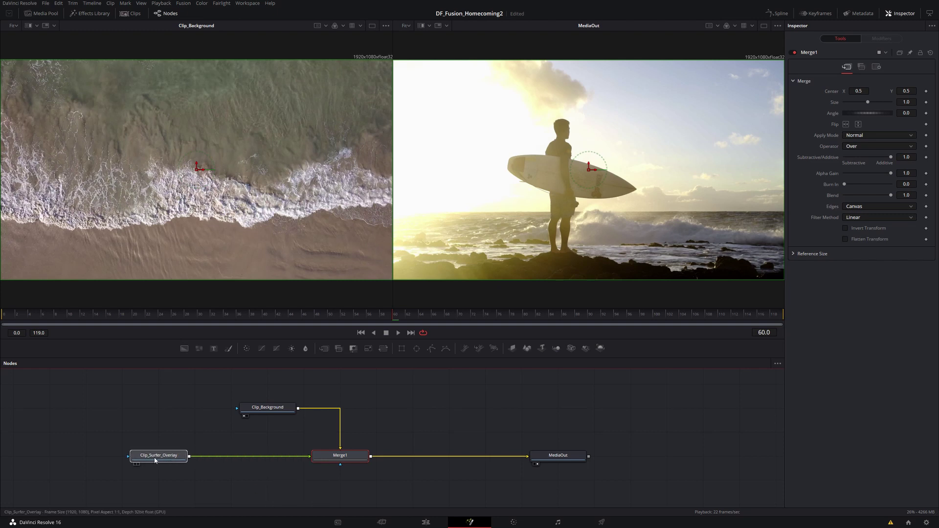
Insert a Transform node between Clip_Surfer_Overlay and Merge1.
{"action": "left_click", "coordinate": [155, 460]}
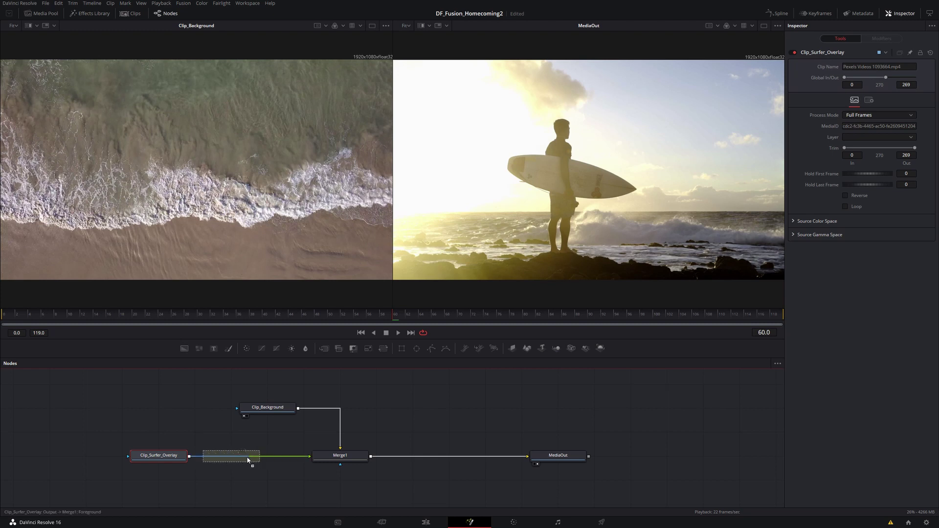
{"action": "left_click_drag", "start_coordinate": [248, 460], "coordinate": [247, 459]}
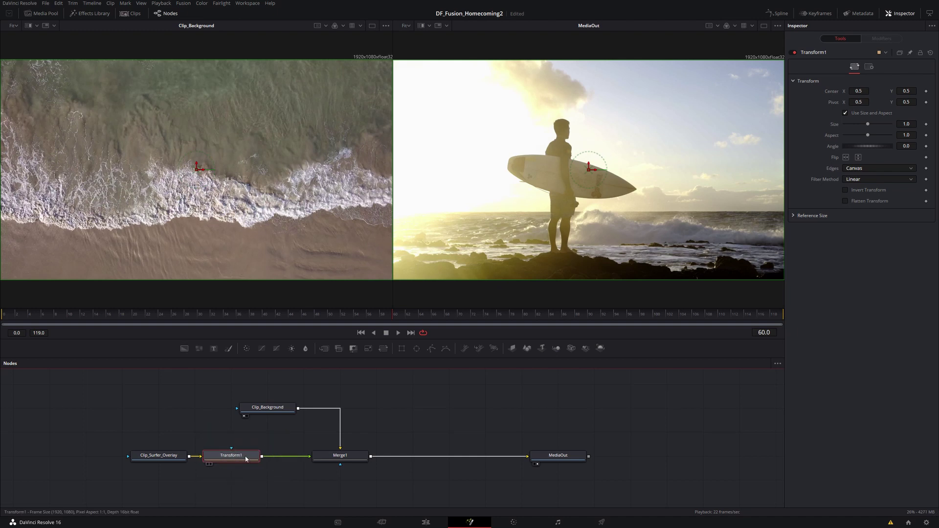
{"action": "left_click_drag", "start_coordinate": [246, 459], "coordinate": [283, 459]}
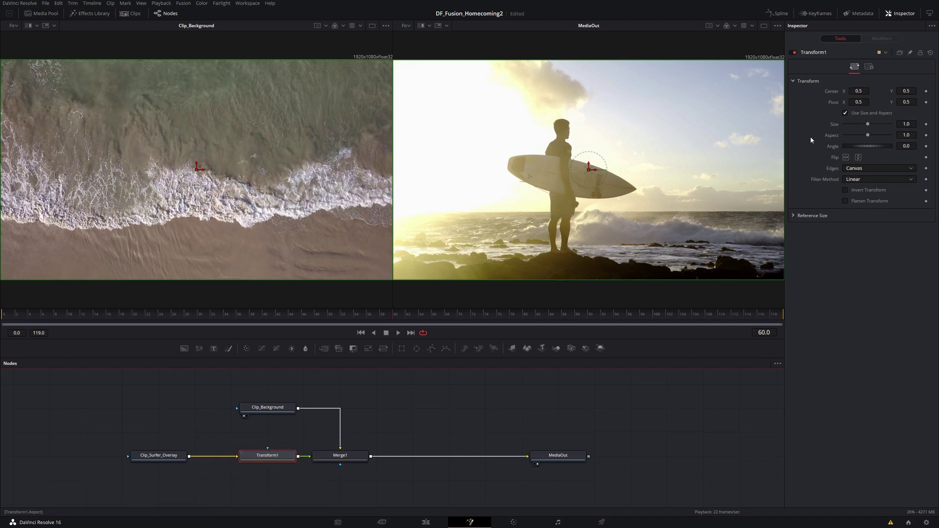
Move the surfer overlay's center to about 0.709, 0.693 and scale it to 0.78 with Transform1.
{"action": "left_click_drag", "start_coordinate": [868, 126], "coordinate": [856, 127]}
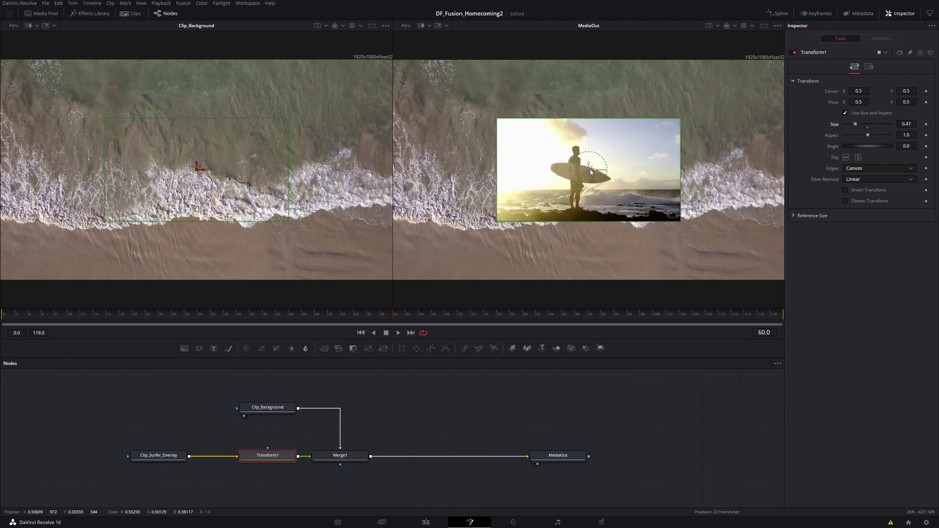
{"action": "left_click_drag", "start_coordinate": [590, 172], "coordinate": [674, 132]}
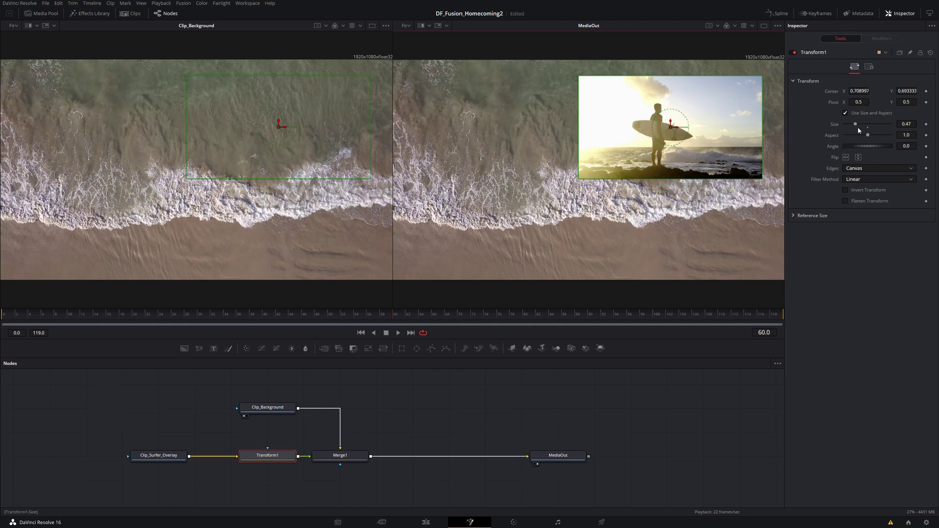
{"action": "left_click_drag", "start_coordinate": [855, 124], "coordinate": [863, 126]}
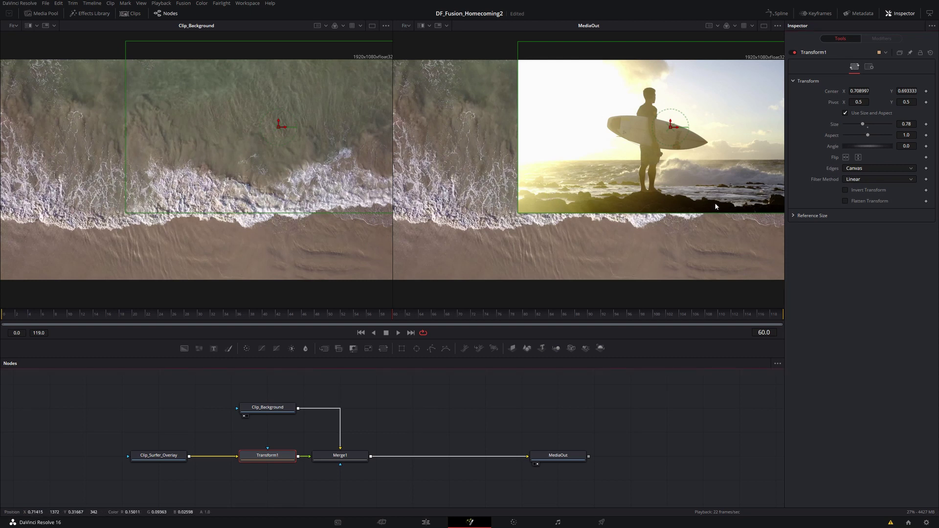
Insert a Crop node between Transform1 and Merge1 and crop the surfer overlay to about 1645 by 1001.
{"action": "left_click_drag", "start_coordinate": [178, 460], "coordinate": [141, 460]}
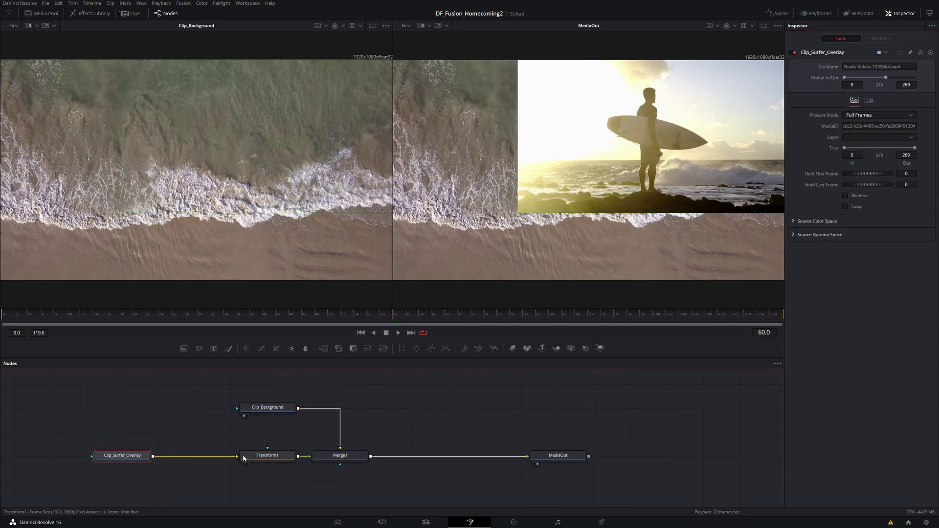
{"action": "left_click_drag", "start_coordinate": [268, 460], "coordinate": [195, 460]}
{"action": "left_click", "coordinate": [194, 460]}
{"action": "right_click", "coordinate": [180, 411]}
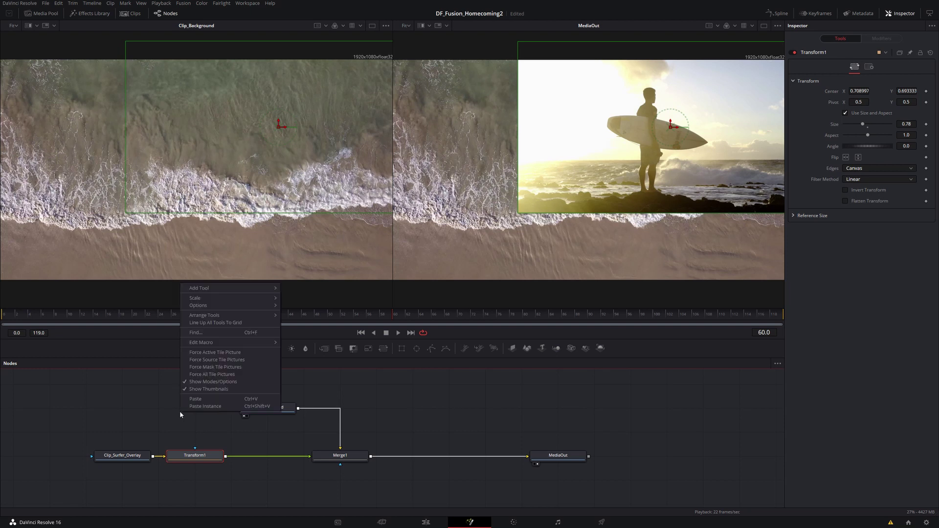
{"action": "mouse_move", "coordinate": [224, 289]}
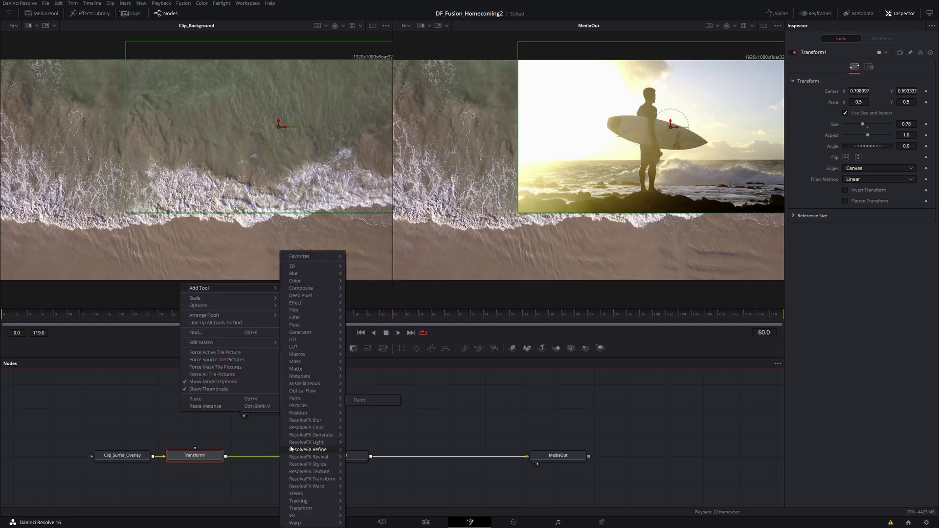
{"action": "mouse_move", "coordinate": [309, 467]}
{"action": "mouse_move", "coordinate": [300, 509]}
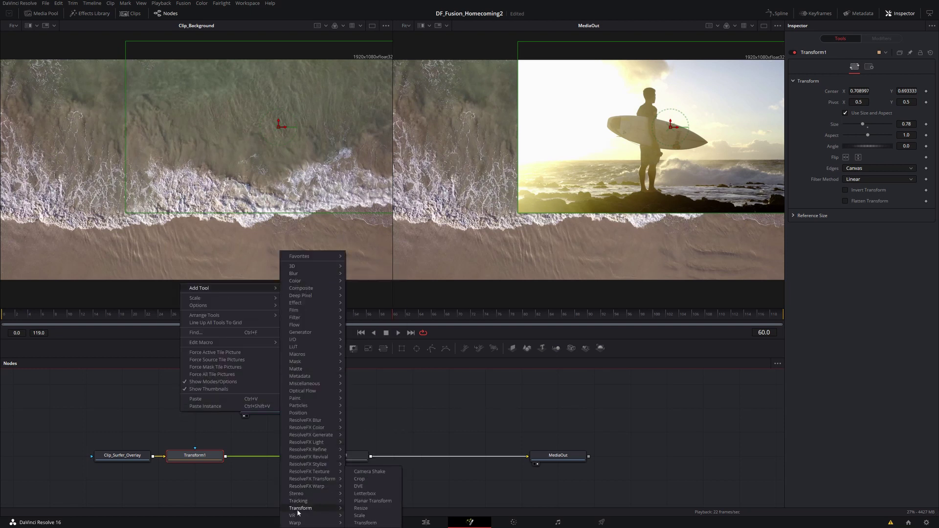
{"action": "left_click", "coordinate": [366, 477]}
{"action": "left_click_drag", "start_coordinate": [202, 412], "coordinate": [274, 460]}
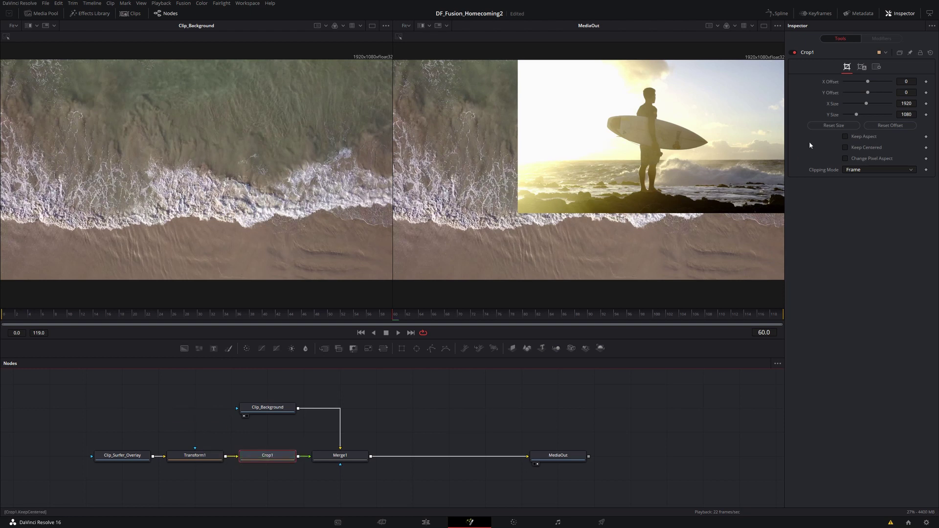
{"action": "left_click_drag", "start_coordinate": [867, 104], "coordinate": [858, 118]}
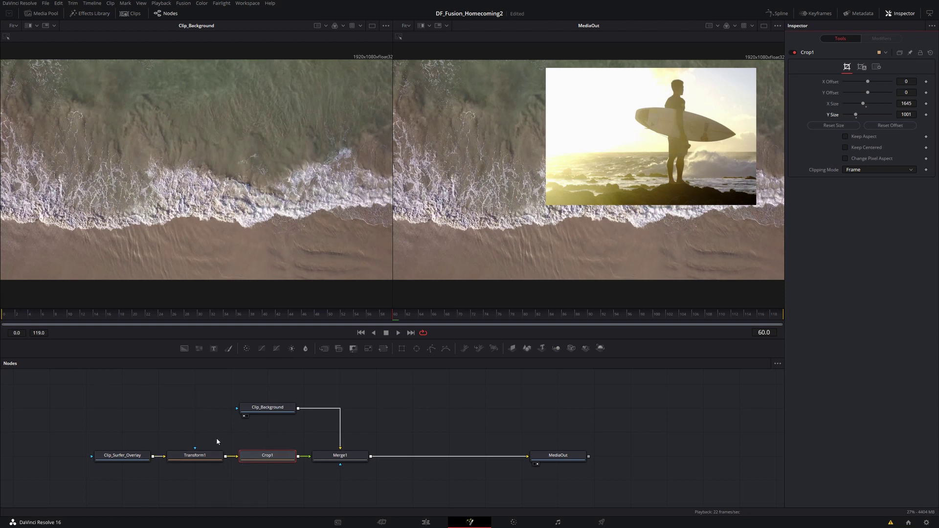
Delete the Transform1 and Crop1 nodes from the overlay branch.
{"action": "left_click_drag", "start_coordinate": [198, 431], "coordinate": [270, 481]}
{"action": "key", "text": "Delete"}
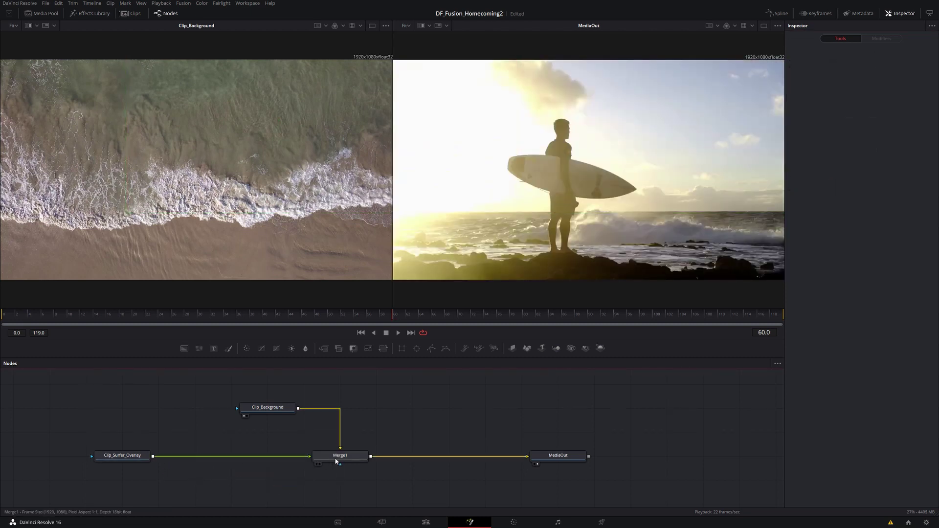
Line up Clip_Background directly above Clip_Surfer_Overlay and move Merge1 next to MediaOut.
{"action": "left_click_drag", "start_coordinate": [260, 410], "coordinate": [114, 410]}
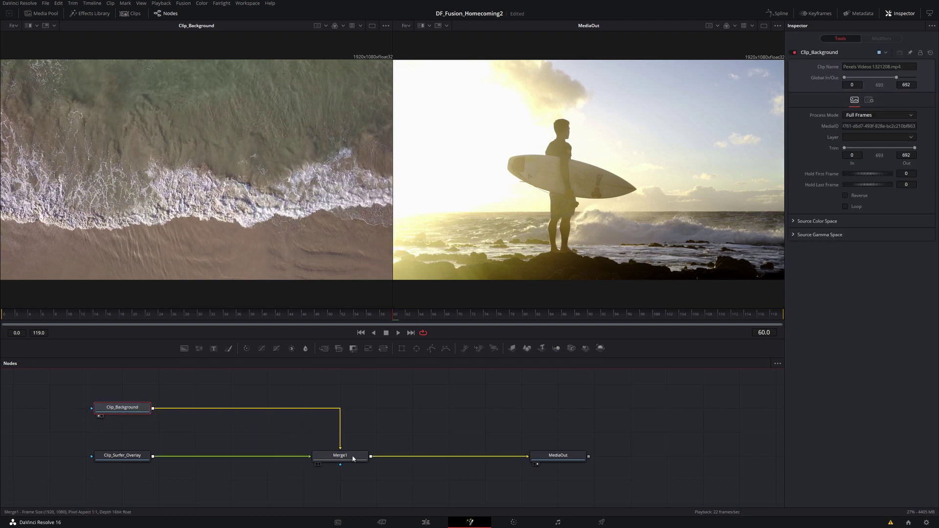
{"action": "left_click_drag", "start_coordinate": [356, 460], "coordinate": [501, 461]}
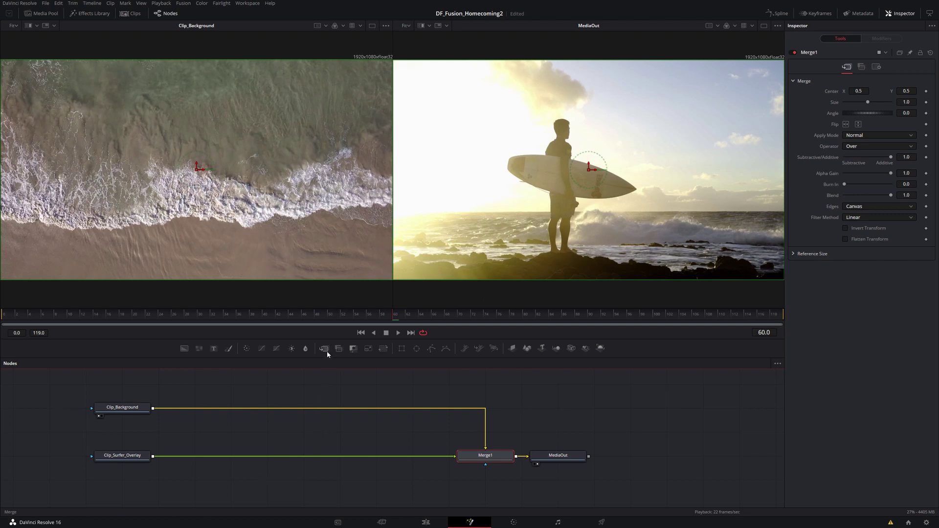
Insert a Merge node between Clip_Surfer_Overlay and Merge1, show it in the second viewer, and rename it Merge_Overlay.
{"action": "left_click_drag", "start_coordinate": [328, 353], "coordinate": [341, 384]}
{"action": "key", "text": "ctrl+z"}
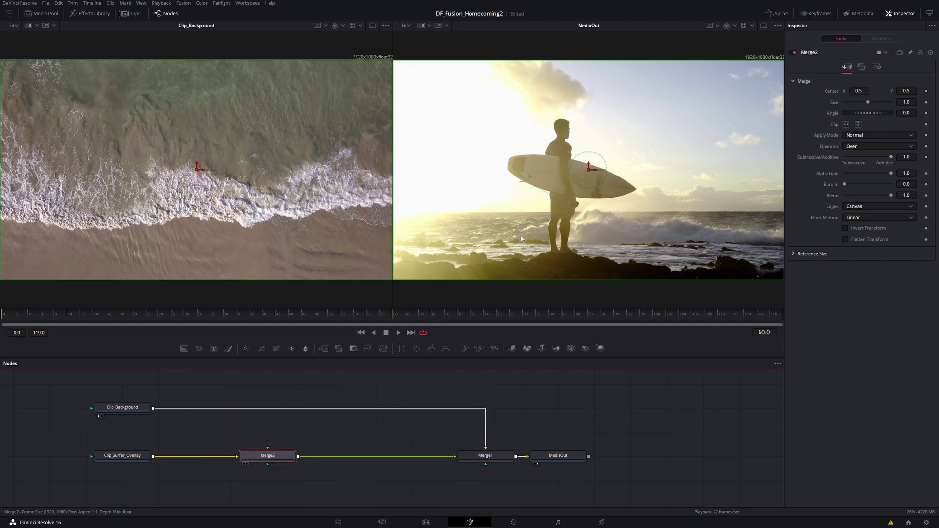
{"action": "key", "text": "2"}
{"action": "key", "text": "F2"}
{"action": "type", "text": "Merge_Overlay"}
{"action": "key", "text": "Return"}
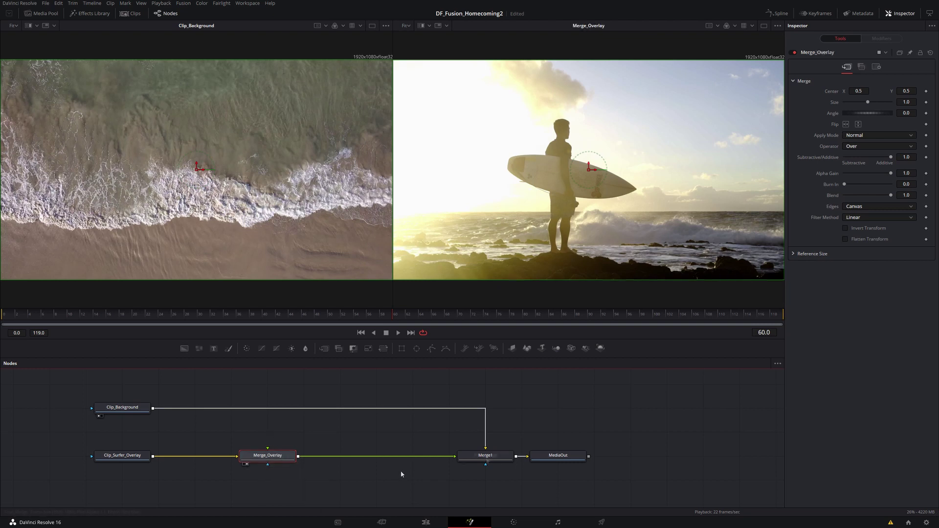
Rename the Merge1 node before MediaOut as Final_Merge.
{"action": "left_click", "coordinate": [485, 456]}
{"action": "key", "text": "F2"}
{"action": "type", "text": "Final_Merge"}
{"action": "key", "text": "Return"}
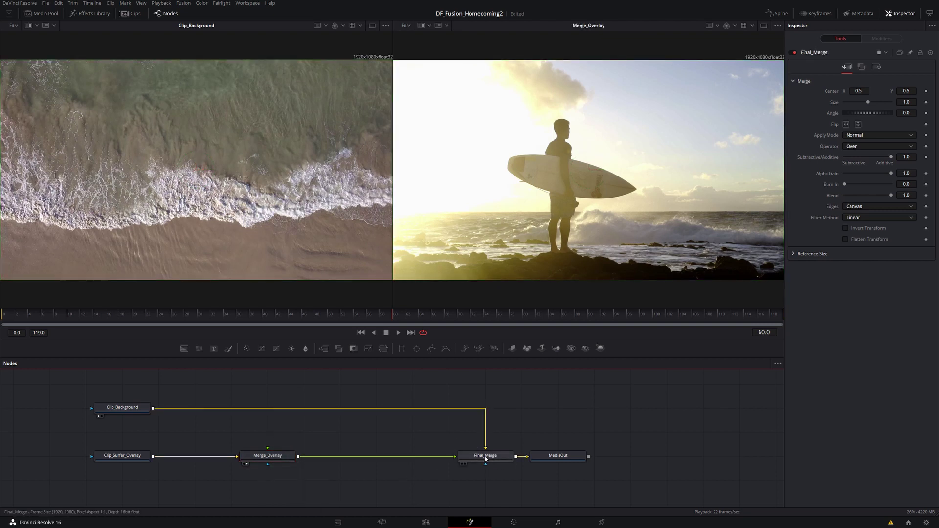
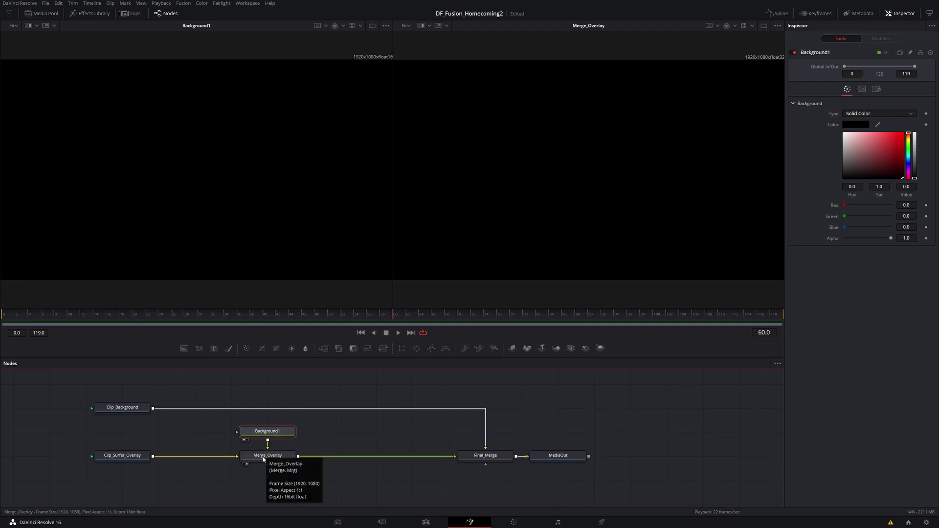
Make the surfer clip the foreground of Merge_Overlay and connect a new Rectangle mask to that merge.
{"action": "left_click", "coordinate": [259, 458]}
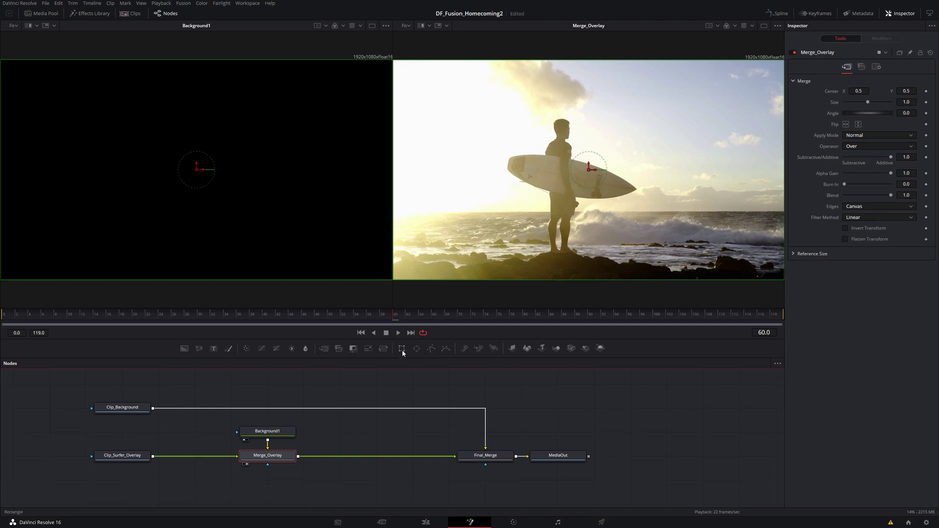
{"action": "left_click_drag", "start_coordinate": [402, 350], "coordinate": [268, 486]}
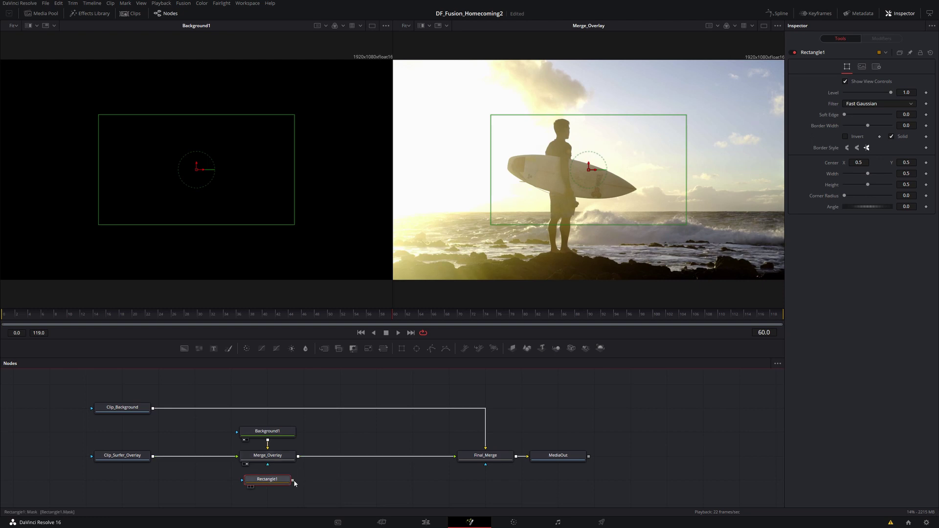
{"action": "left_click_drag", "start_coordinate": [292, 481], "coordinate": [268, 465]}
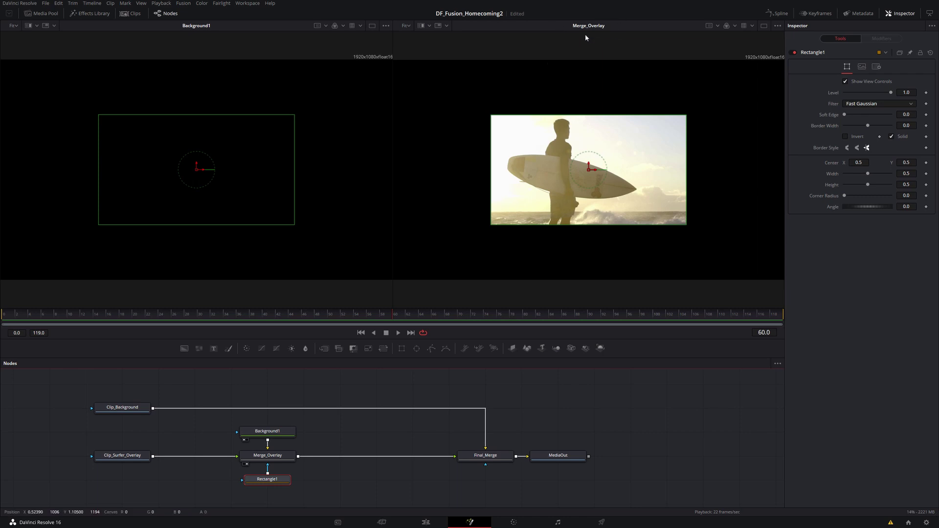
Show Merge_Overlay in the first viewer and Final_Merge in the second, keeping the dual-viewer layout.
{"action": "left_click", "coordinate": [274, 456]}
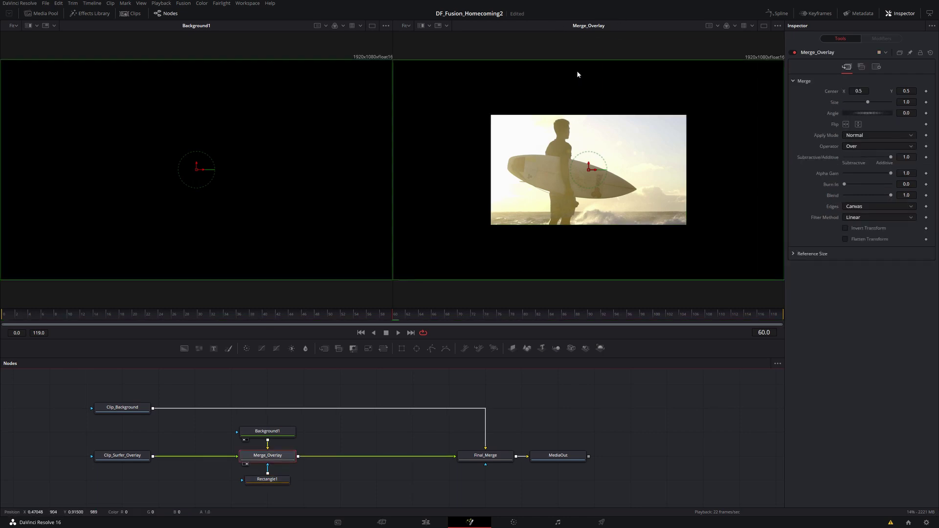
{"action": "left_click", "coordinate": [764, 26]}
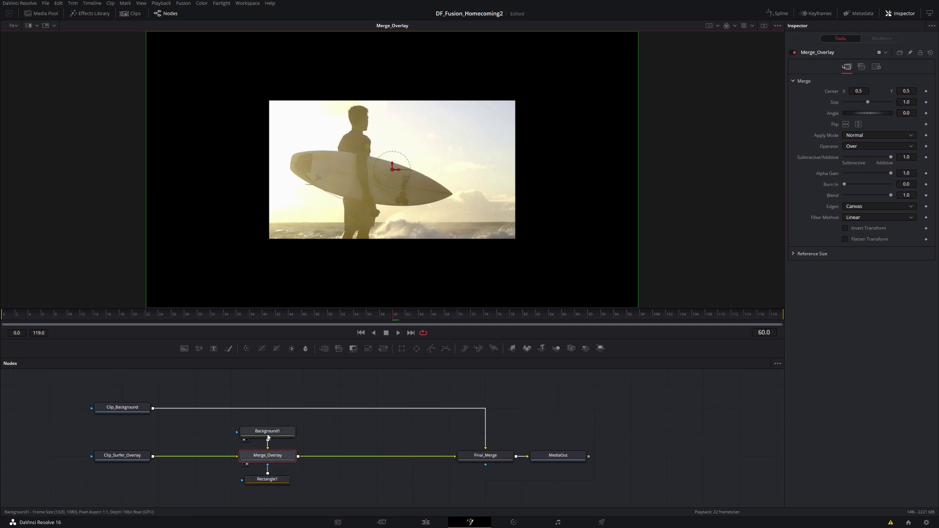
{"action": "left_click", "coordinate": [763, 26]}
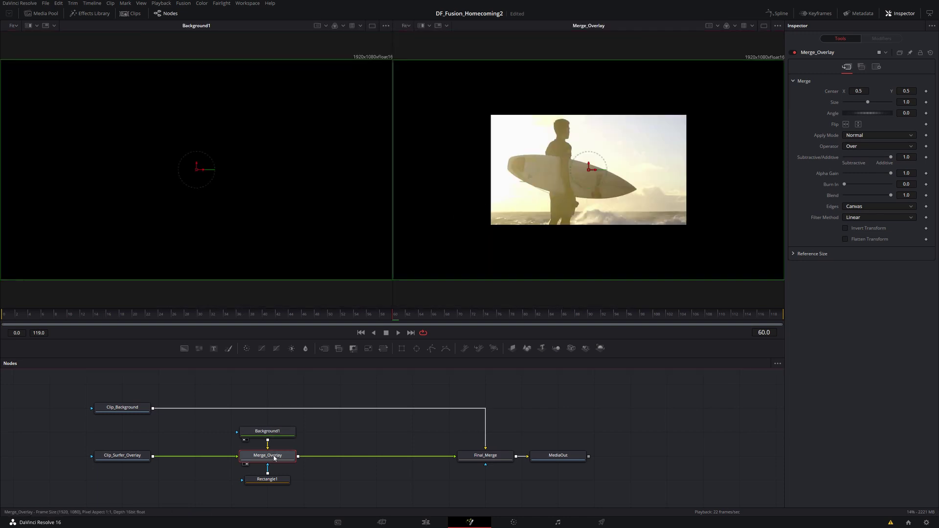
{"action": "left_click_drag", "start_coordinate": [227, 226], "coordinate": [226, 227]}
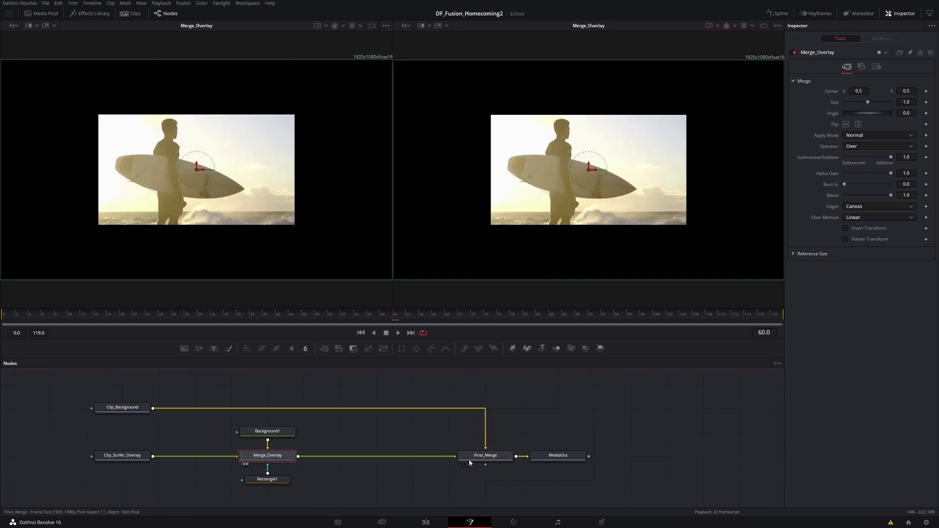
{"action": "left_click_drag", "start_coordinate": [484, 462], "coordinate": [514, 253]}
Make Background1 fully transparent by setting its alpha to 0.0, and show only Final_Merge in a single viewer.
{"action": "left_click", "coordinate": [271, 431]}
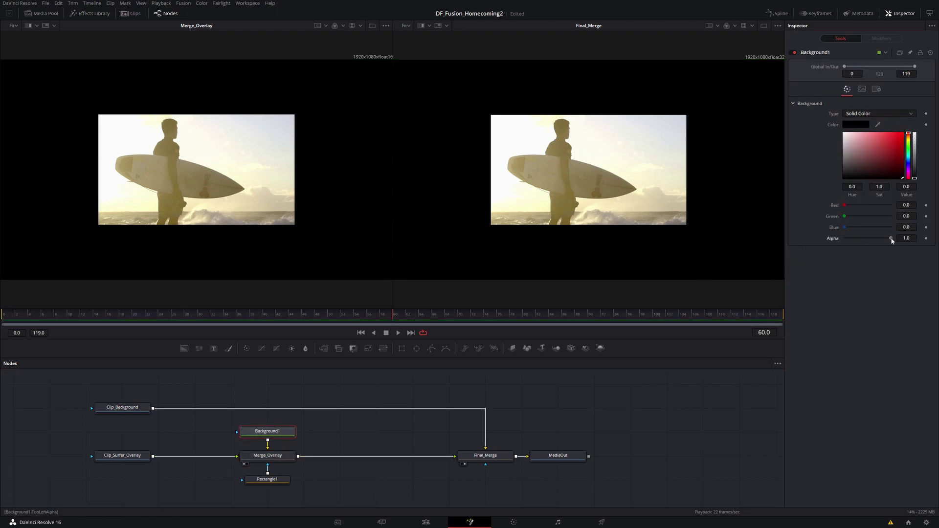
{"action": "left_click_drag", "start_coordinate": [892, 239], "coordinate": [821, 236]}
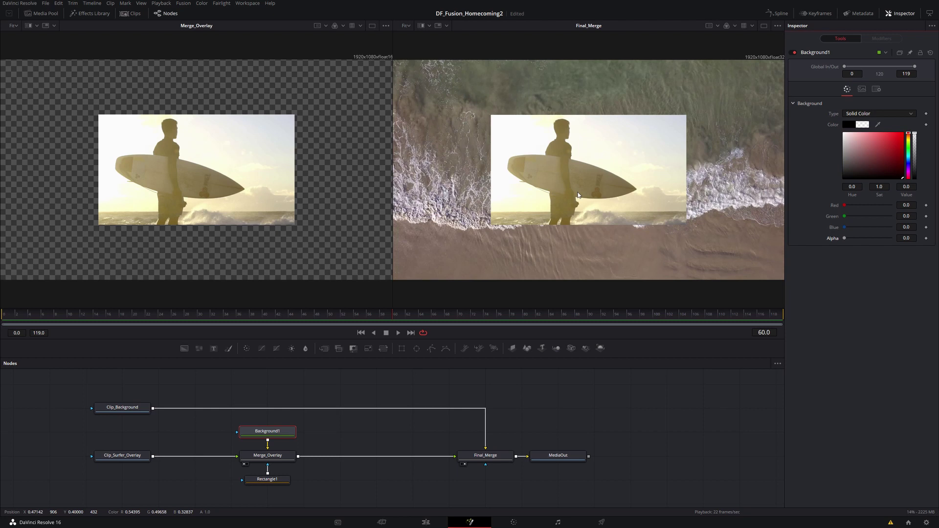
{"action": "key", "text": "ctrl+backslash"}
Try repositioning the surfer image through Merge_Overlay, with its size at 0.95 and its angle at -23.5.
{"action": "left_click", "coordinate": [254, 457]}
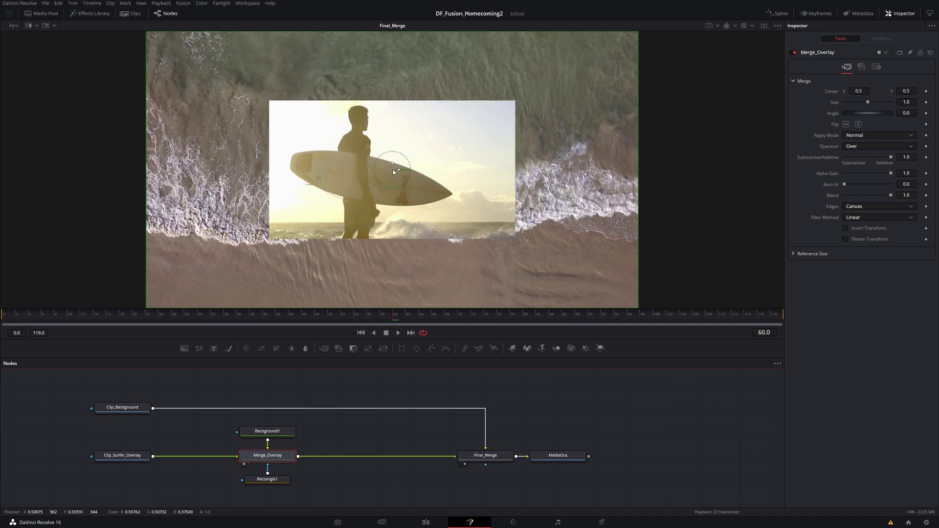
{"action": "mouse_move", "coordinate": [394, 171]}
{"action": "left_mouse_down"}
{"action": "mouse_move", "coordinate": [413, 132]}
{"action": "mouse_move", "coordinate": [411, 157]}
{"action": "mouse_move", "coordinate": [430, 147]}
{"action": "mouse_move", "coordinate": [421, 137]}
{"action": "mouse_move", "coordinate": [417, 179]}
{"action": "mouse_move", "coordinate": [374, 169]}
{"action": "mouse_move", "coordinate": [377, 149]}
{"action": "mouse_move", "coordinate": [372, 169]}
{"action": "mouse_move", "coordinate": [391, 170]}
{"action": "left_mouse_up"}
{"action": "mouse_move", "coordinate": [867, 102]}
{"action": "left_mouse_down"}
{"action": "mouse_move", "coordinate": [877, 102]}
{"action": "mouse_move", "coordinate": [869, 115]}
{"action": "left_mouse_up"}
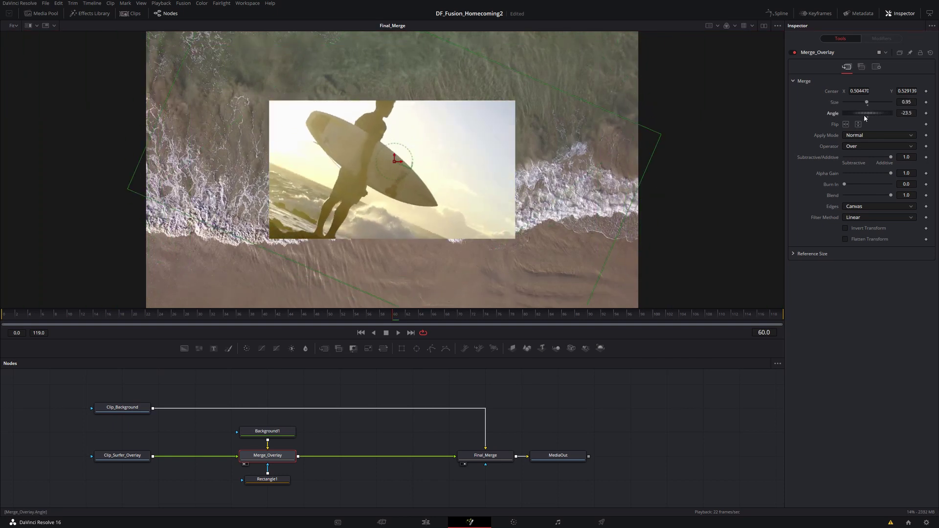
Reset the angle, size and center of Merge_Overlay to their defaults.
{"action": "double_click", "coordinate": [869, 113]}
{"action": "double_click", "coordinate": [868, 102]}
{"action": "scroll", "coordinate": [461, 439], "scroll_direction": "left", "scroll_amount": 3}
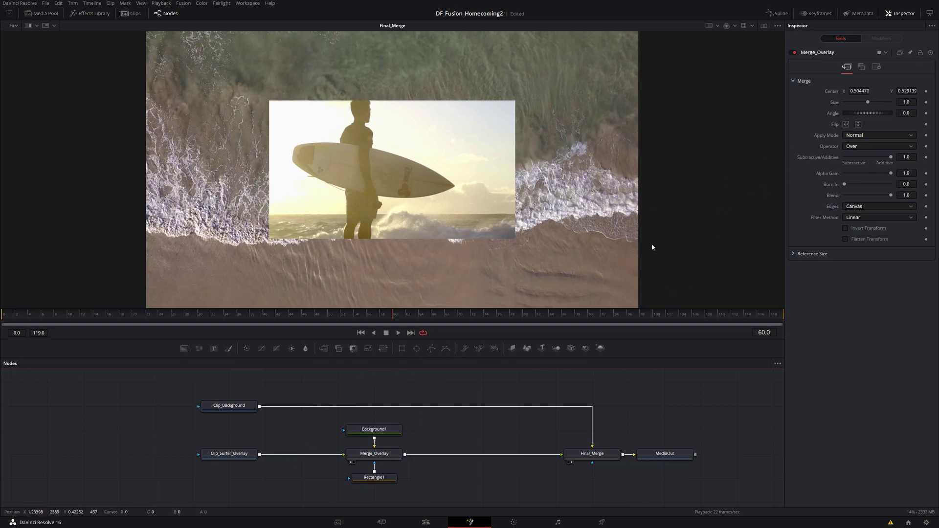
{"action": "right_click", "coordinate": [832, 92]}
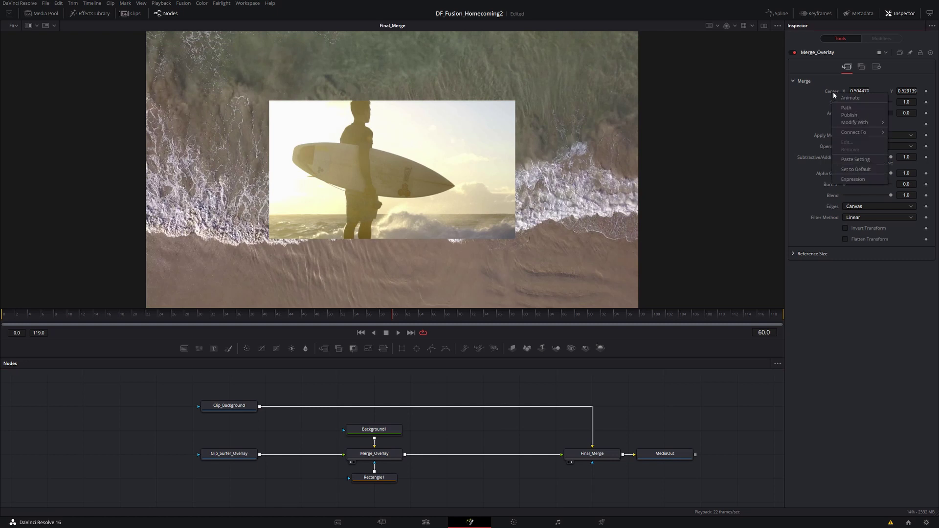
{"action": "left_click", "coordinate": [852, 170]}
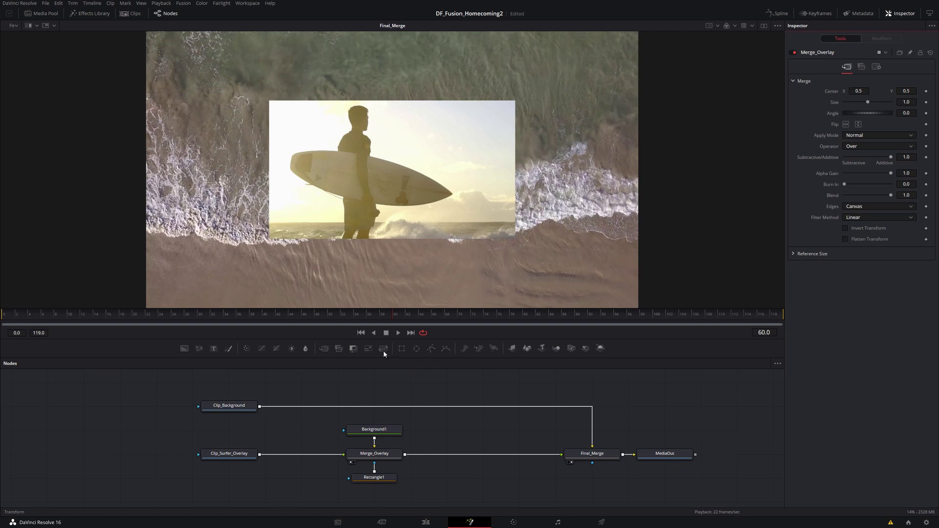
Insert a Transform node named Transform_Overlay between Clip_Surfer_Overlay and Merge_Overlay.
{"action": "left_click_drag", "start_coordinate": [383, 350], "coordinate": [303, 457]}
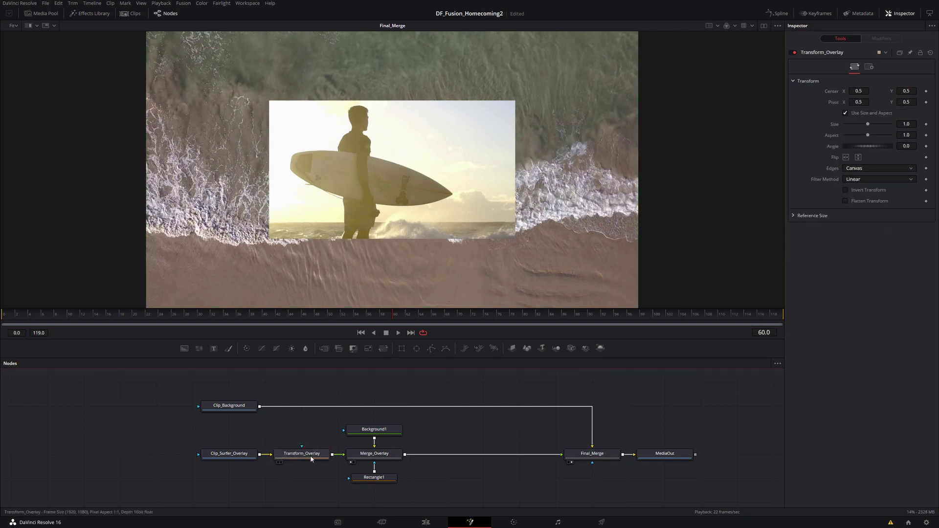
Try shifting the surfer image inside its mask with Transform_Overlay, and undo the move.
{"action": "left_click", "coordinate": [296, 455]}
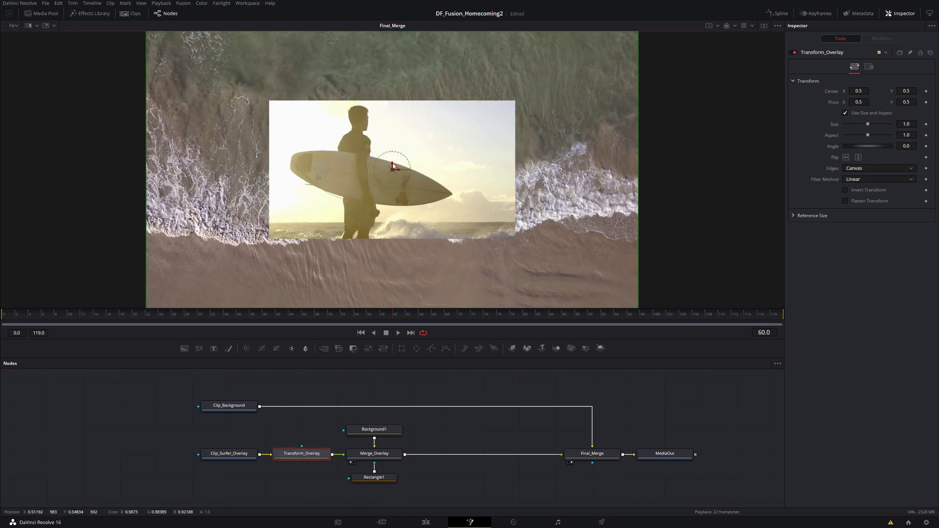
{"action": "mouse_move", "coordinate": [393, 170]}
{"action": "left_mouse_down"}
{"action": "mouse_move", "coordinate": [385, 129]}
{"action": "mouse_move", "coordinate": [399, 130]}
{"action": "mouse_move", "coordinate": [393, 157]}
{"action": "left_mouse_up"}
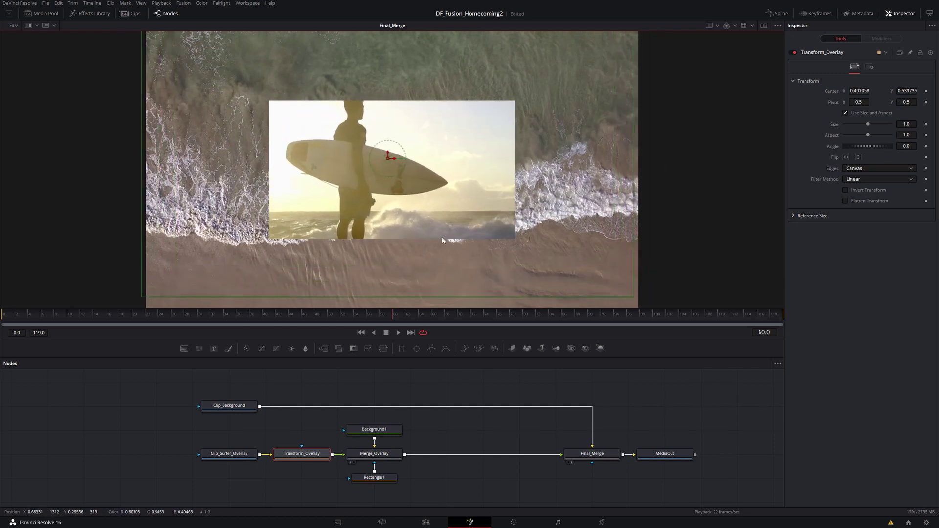
{"action": "key", "text": "ctrl+z"}
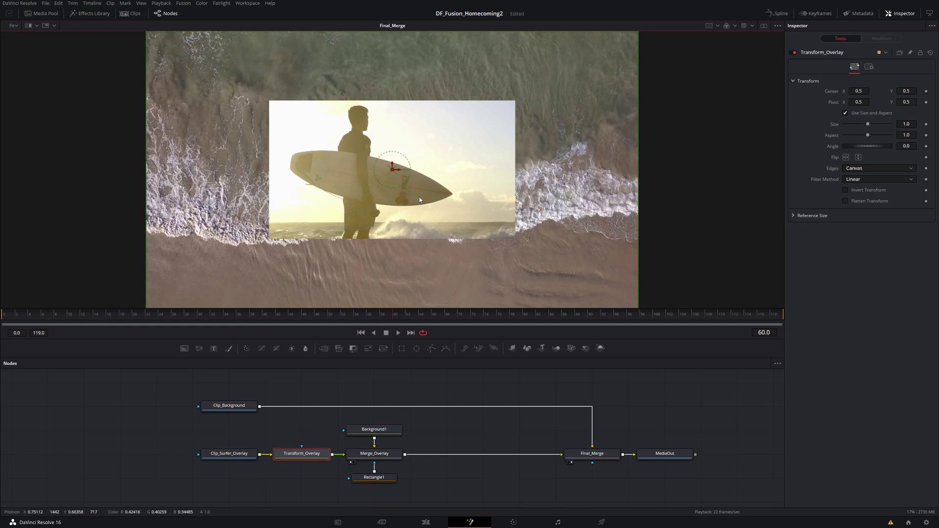
Rename the Rectangle1 mask as Mask_Overlay and move its center to about 0.70, 0.68 in the upper right of the image.
{"action": "left_click", "coordinate": [372, 480]}
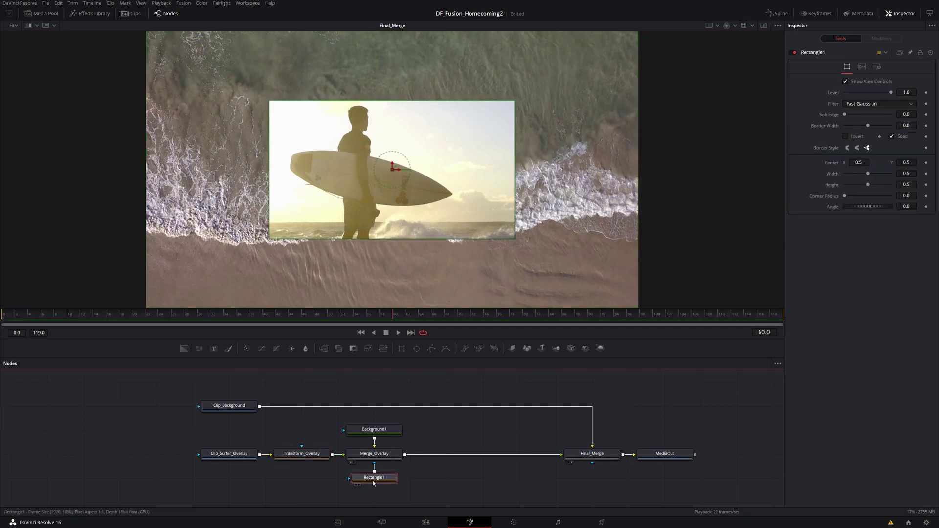
{"action": "key", "text": "F2"}
{"action": "type", "text": "Mask_Overlay"}
{"action": "key", "text": "Return"}
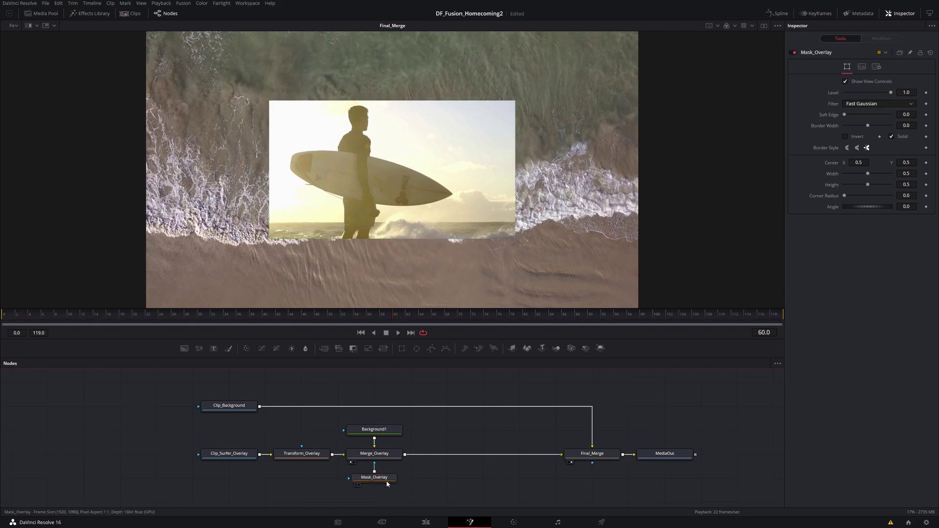
{"action": "left_click", "coordinate": [375, 479]}
{"action": "left_click_drag", "start_coordinate": [392, 170], "coordinate": [490, 123]}
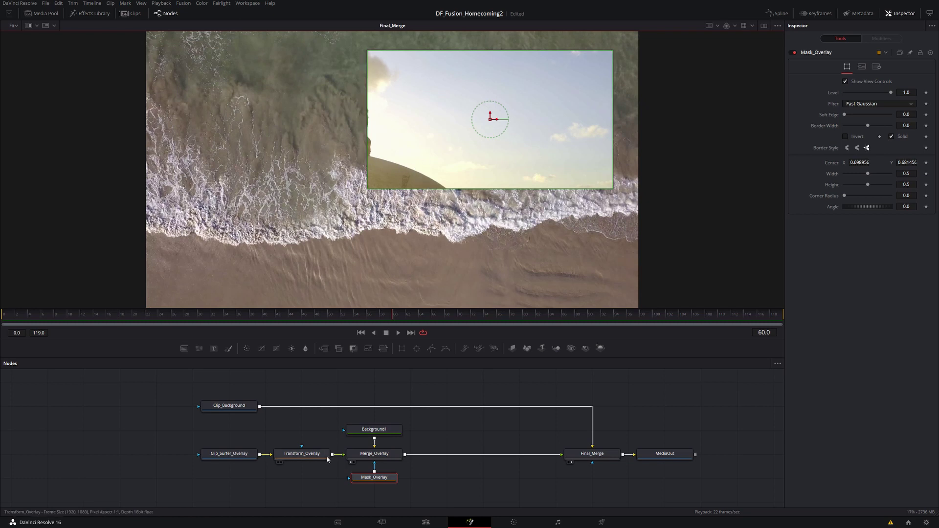
Reposition the surfer image inside the moved mask with Transform_Overlay and scale it to 0.69.
{"action": "left_click", "coordinate": [294, 458]}
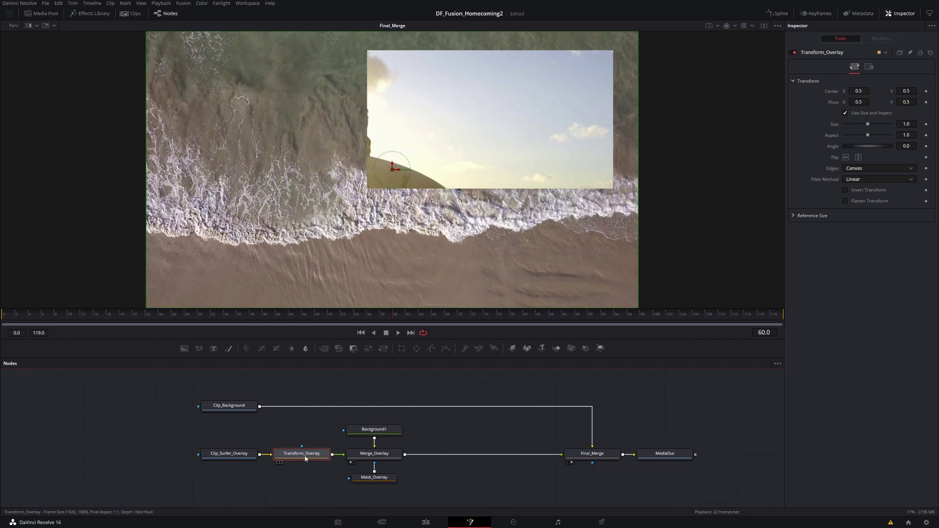
{"action": "left_click_drag", "start_coordinate": [392, 169], "coordinate": [491, 107]}
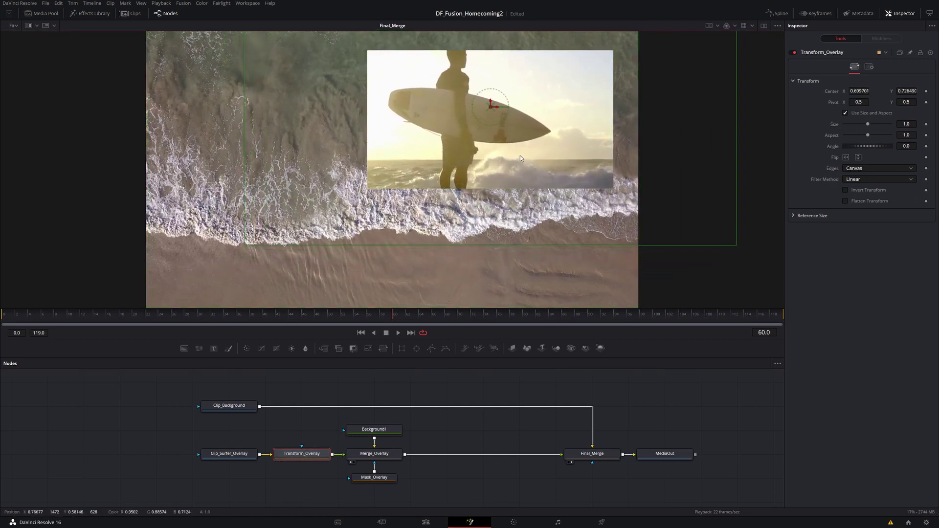
{"action": "left_click_drag", "start_coordinate": [868, 125], "coordinate": [859, 126]}
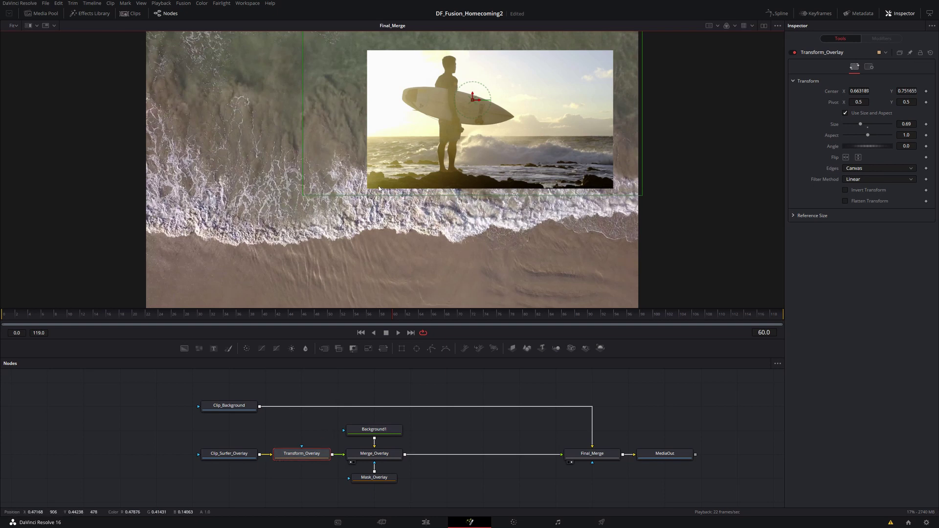
{"action": "mouse_move", "coordinate": [472, 100]}
{"action": "left_mouse_down"}
{"action": "mouse_move", "coordinate": [473, 50]}
{"action": "mouse_move", "coordinate": [474, 126]}
{"action": "mouse_move", "coordinate": [468, 107]}
{"action": "left_mouse_up"}
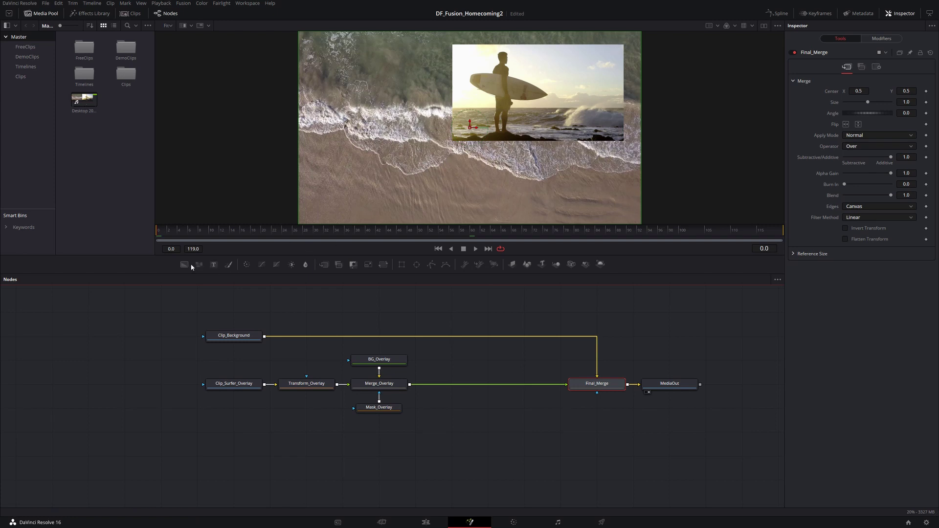
Add a Background node BG_Border behind the overlay through a new merge Merge_Border before Final_Merge, swapping the merge's foreground and background inputs.
{"action": "left_click_drag", "start_coordinate": [184, 265], "coordinate": [488, 410]}
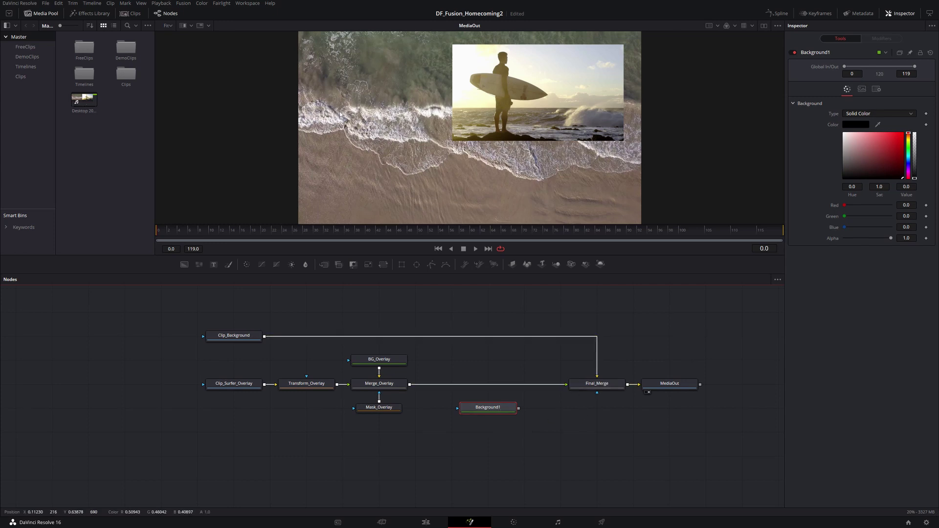
{"action": "left_click_drag", "start_coordinate": [324, 265], "coordinate": [494, 390]}
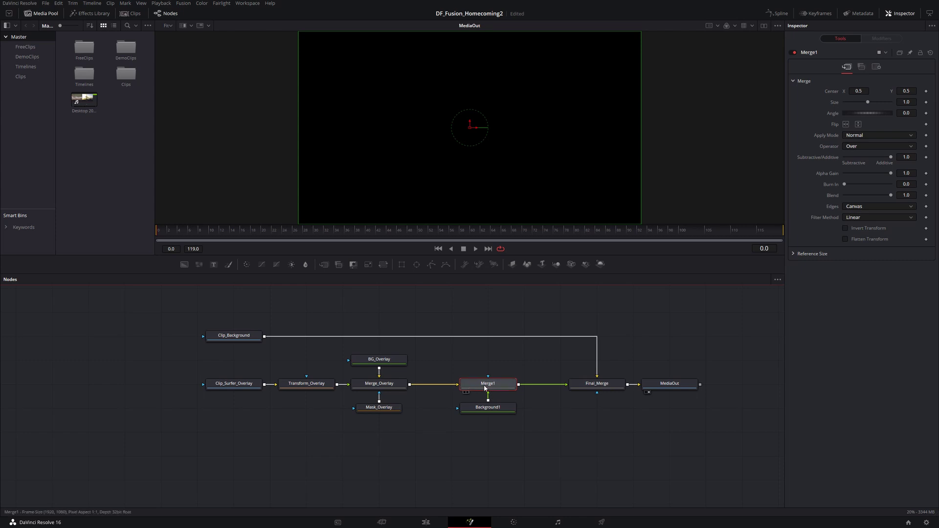
{"action": "key", "text": "ctrl+t"}
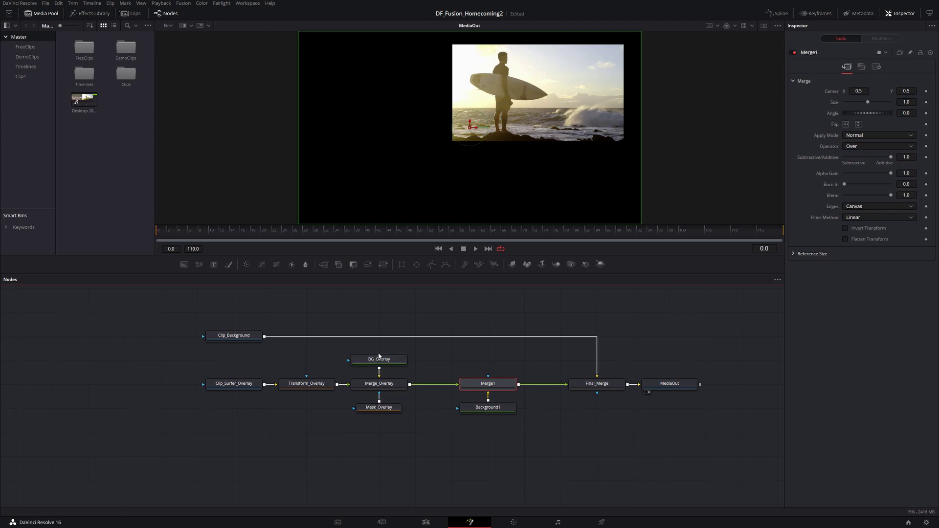
{"action": "left_click", "coordinate": [490, 410]}
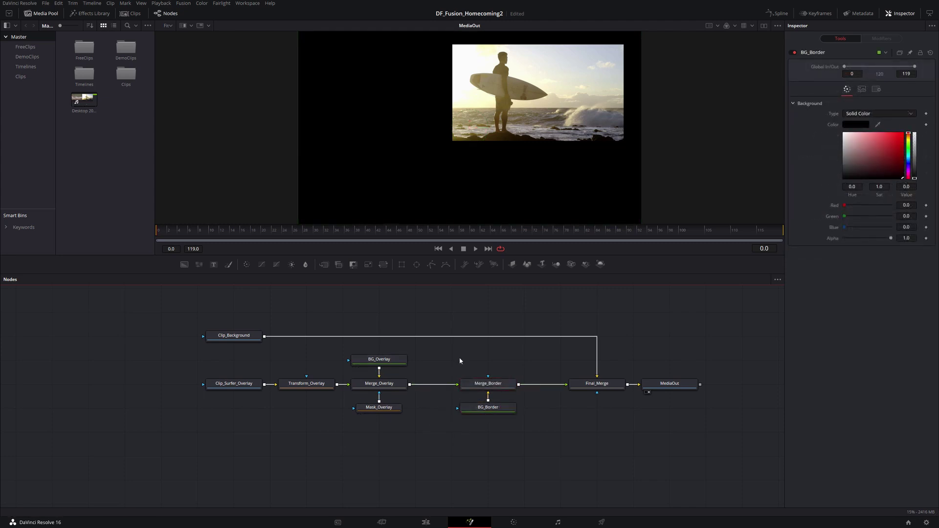
Mask BG_Border with a new Rectangle named Mask_BG, move it behind the overlay, and set its width to 0.614 and height to 0.622.
{"action": "left_click_drag", "start_coordinate": [402, 264], "coordinate": [460, 445]}
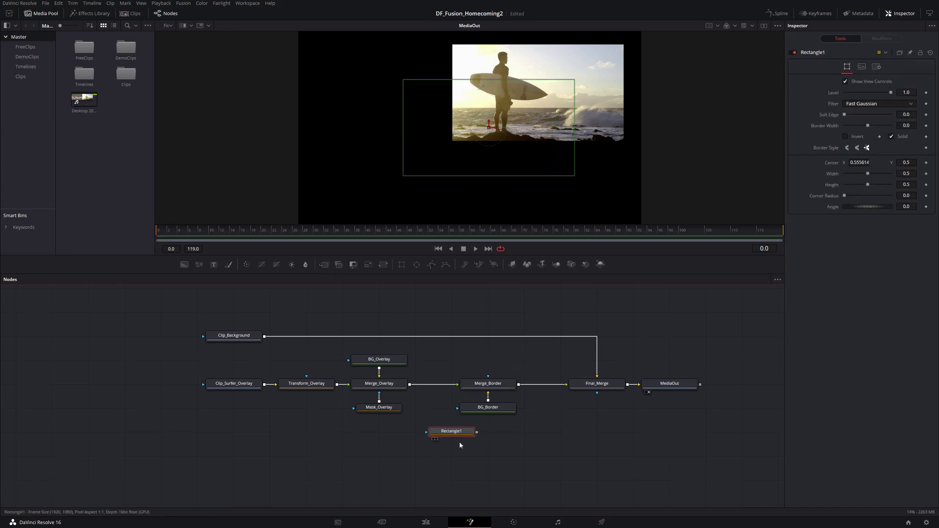
{"action": "left_click_drag", "start_coordinate": [487, 410], "coordinate": [509, 432]}
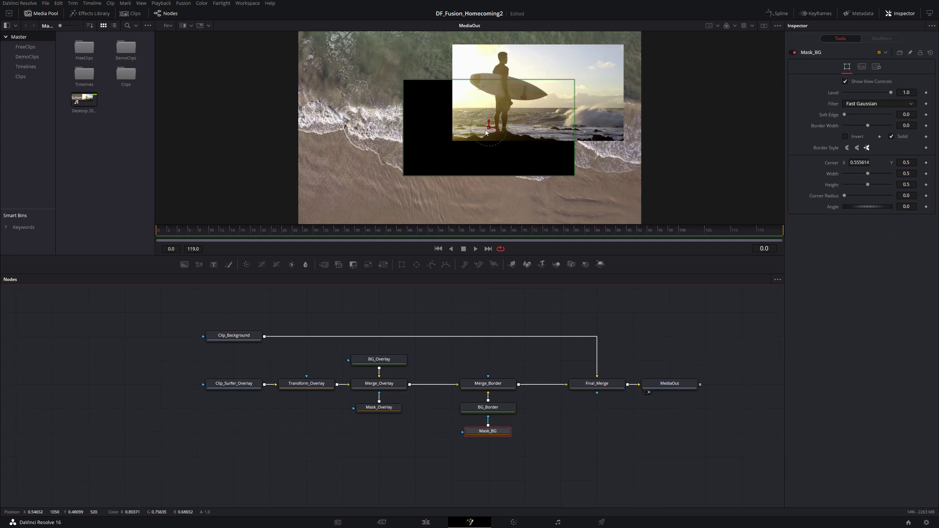
{"action": "left_click_drag", "start_coordinate": [489, 128], "coordinate": [528, 101]}
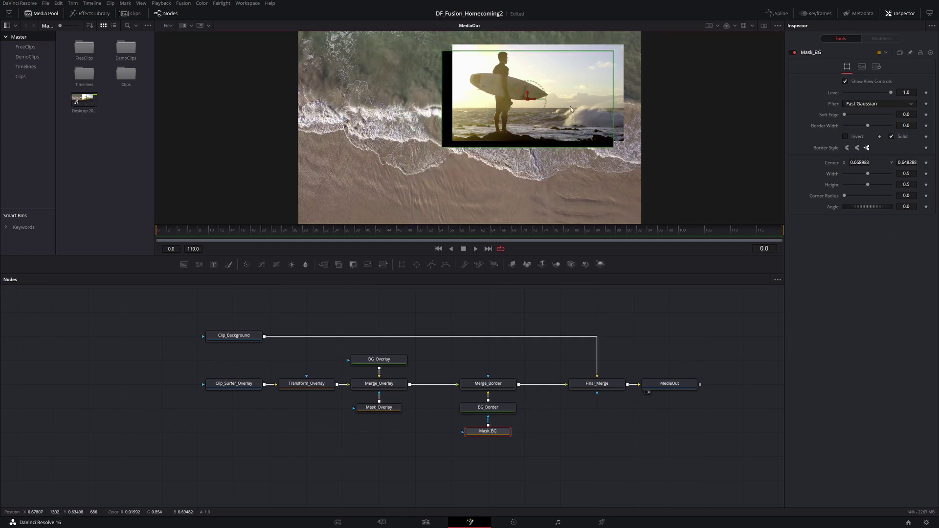
{"action": "left_click_drag", "start_coordinate": [868, 174], "coordinate": [874, 186]}
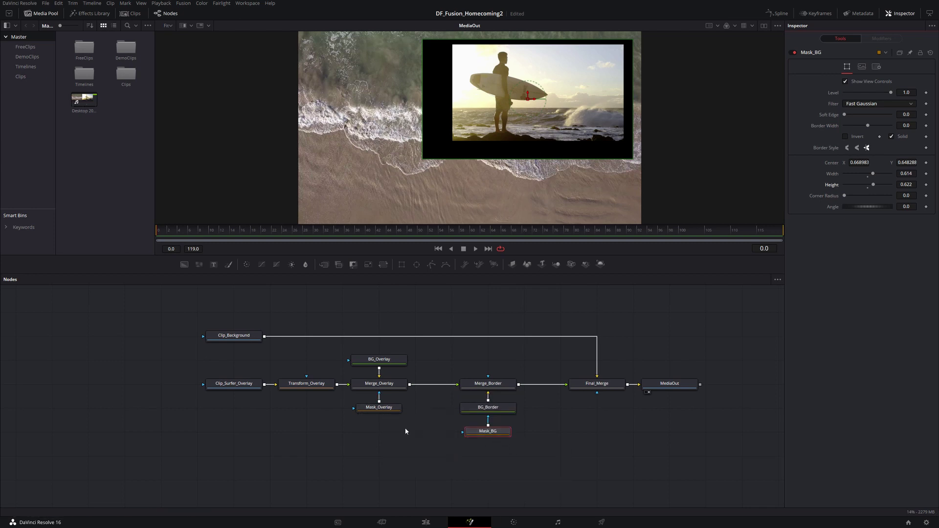
Pin the Mask_Overlay settings alongside those of Mask_BG and link Mask_BG's center to Mask_Overlay.Center with an expression.
{"action": "left_click", "coordinate": [386, 409]}
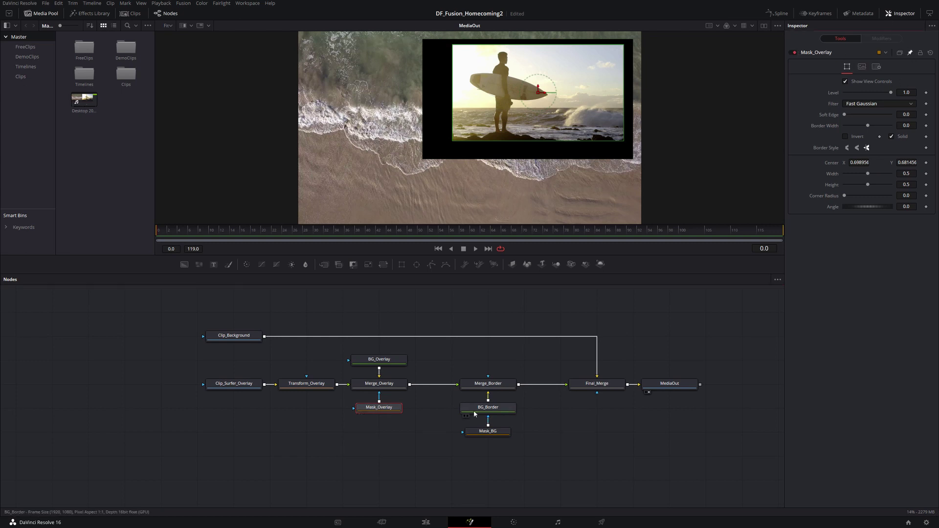
{"action": "left_click", "coordinate": [483, 433]}
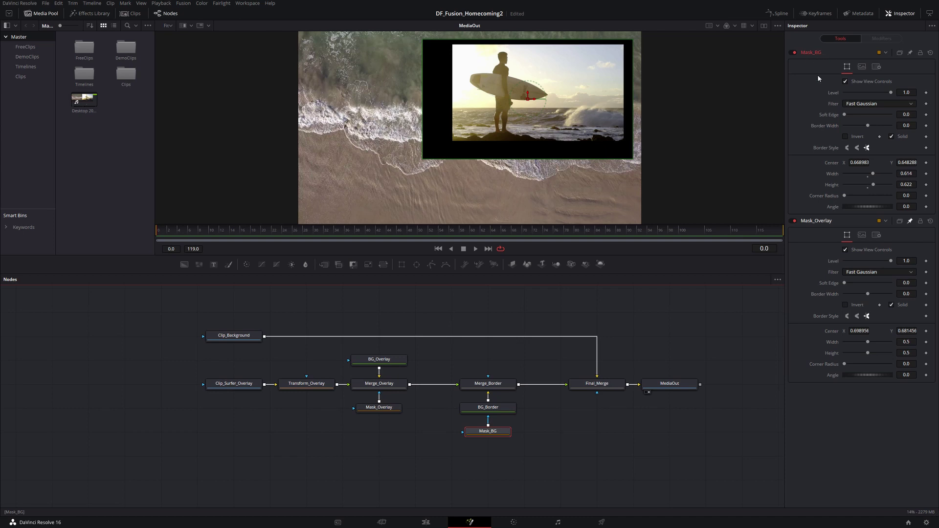
{"action": "right_click", "coordinate": [832, 162]}
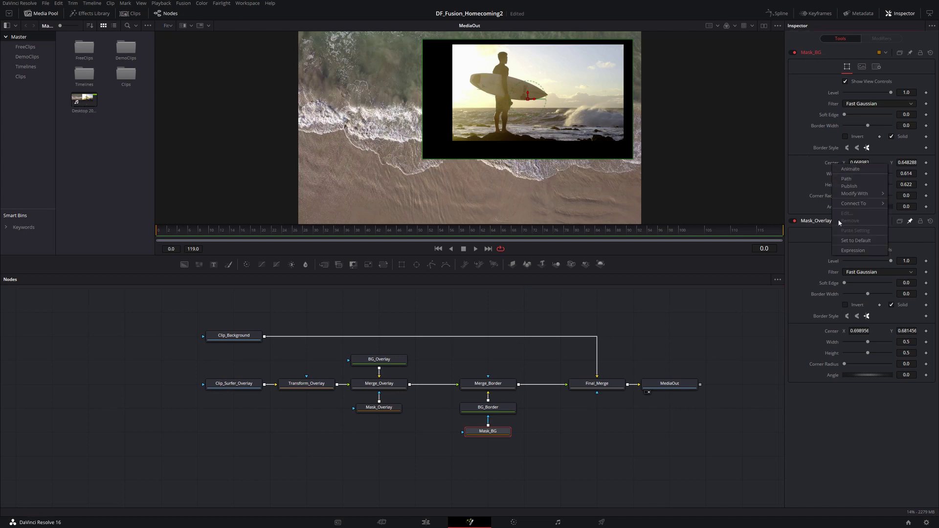
{"action": "left_click", "coordinate": [848, 250]}
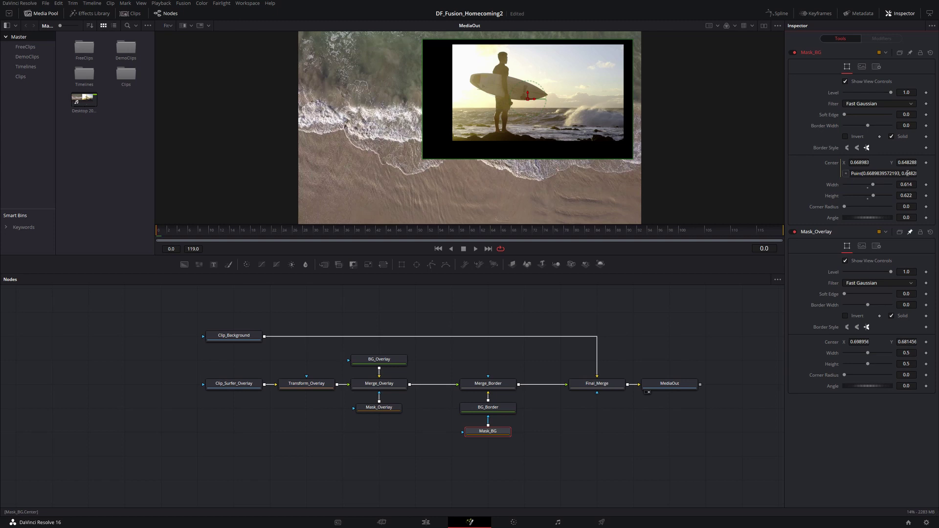
{"action": "left_click", "coordinate": [853, 173]}
{"action": "key", "text": "ctrl+a"}
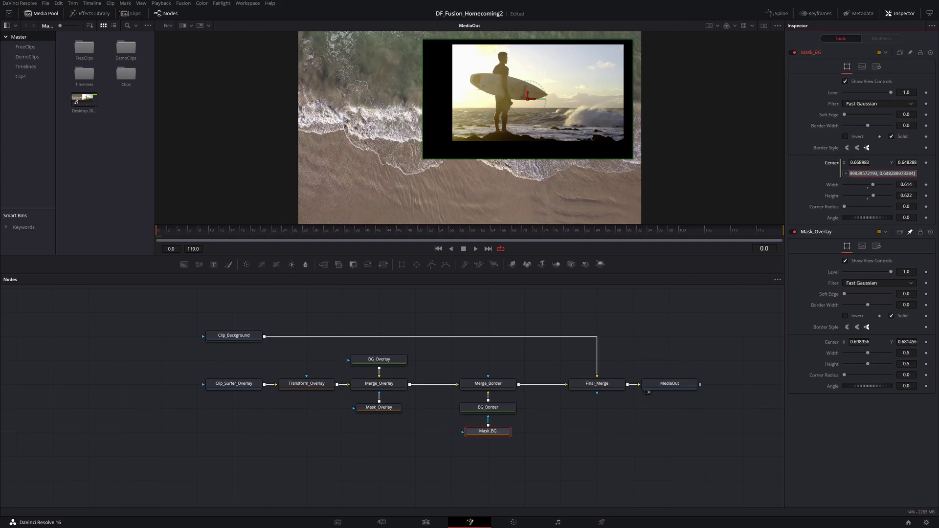
{"action": "key", "text": "BackSpace"}
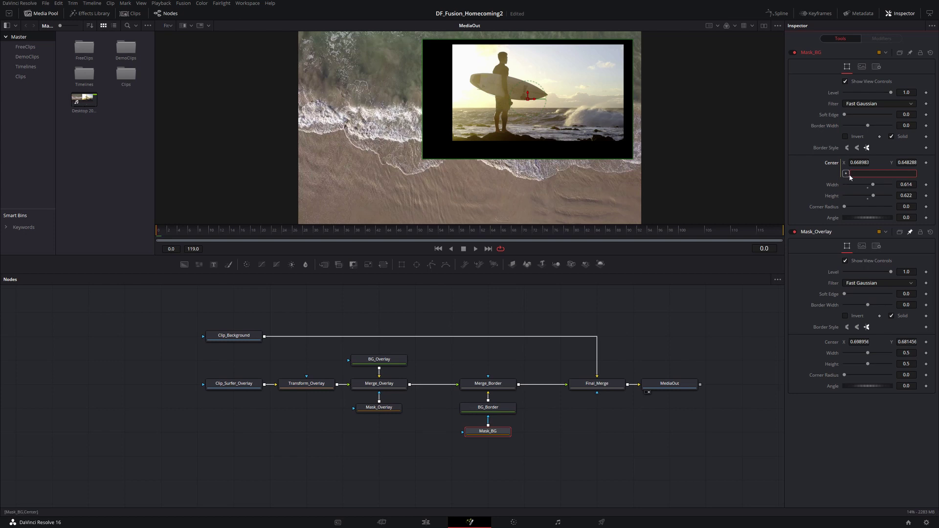
{"action": "left_click_drag", "start_coordinate": [846, 174], "coordinate": [836, 342]}
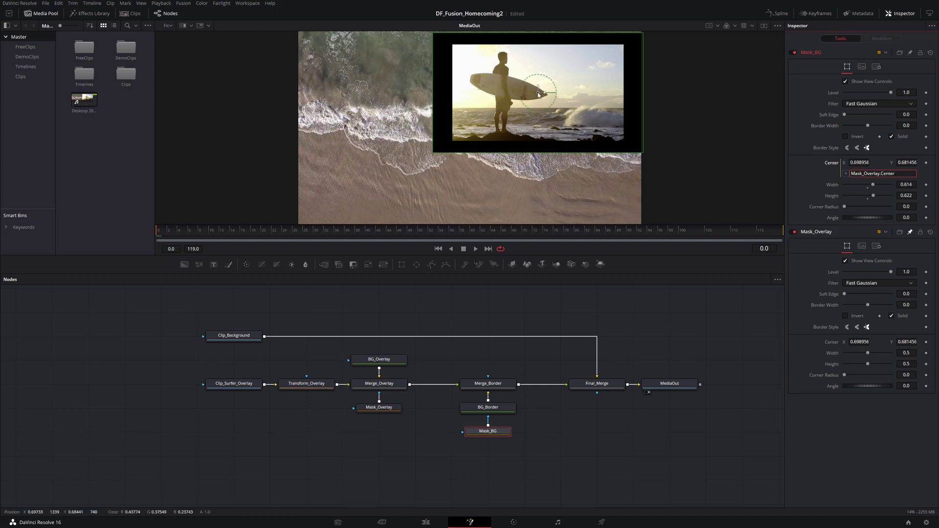
Test the linked centers by moving Mask_Overlay's center to about 0.65, 0.64.
{"action": "left_click", "coordinate": [375, 411]}
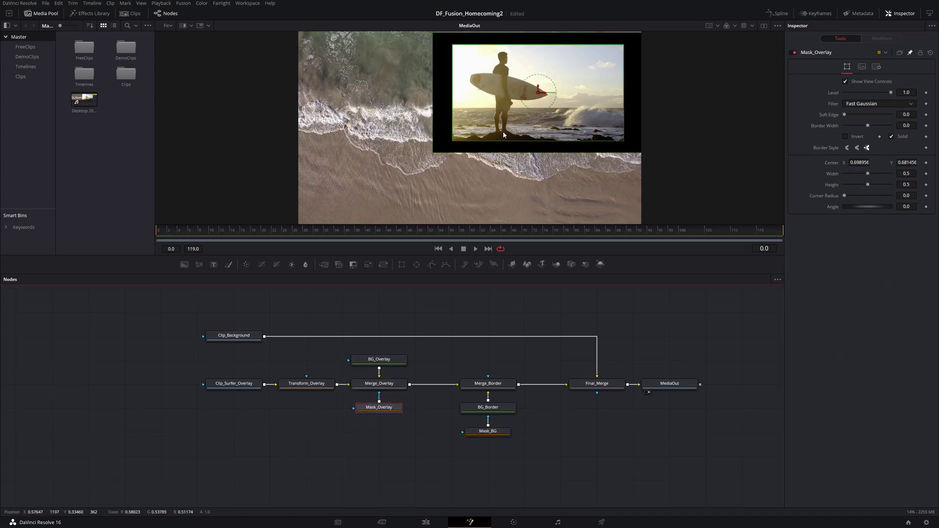
{"action": "left_click_drag", "start_coordinate": [540, 92], "coordinate": [521, 103]}
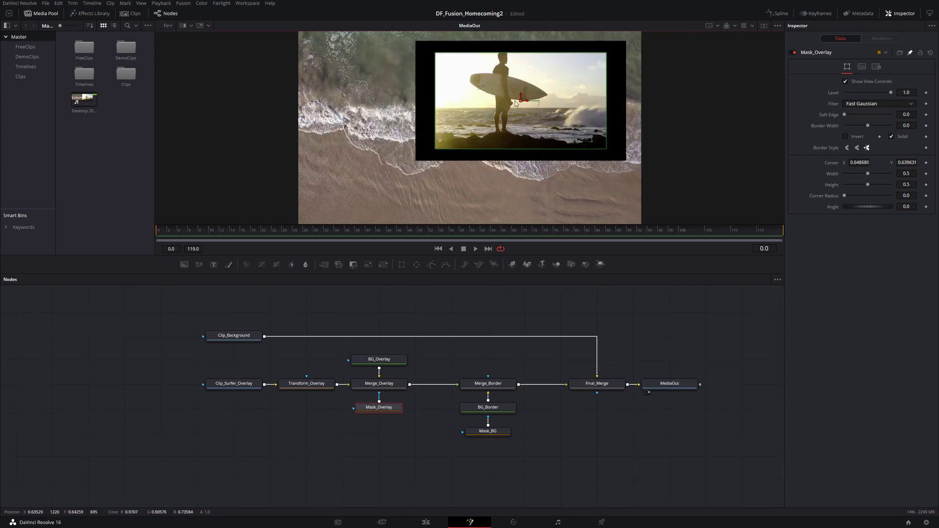
Undo Mask_Overlay's test move and link Mask_BG's width and height to Mask_Overlay.Width and Mask_Overlay.Height with expressions.
{"action": "key", "text": "ctrl+z"}
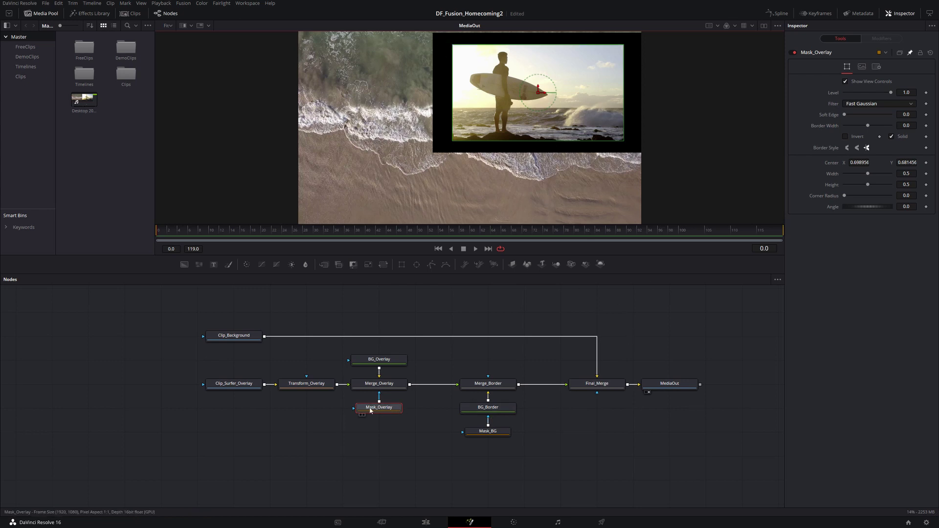
{"action": "left_click", "coordinate": [485, 433], "text": "ctrl"}
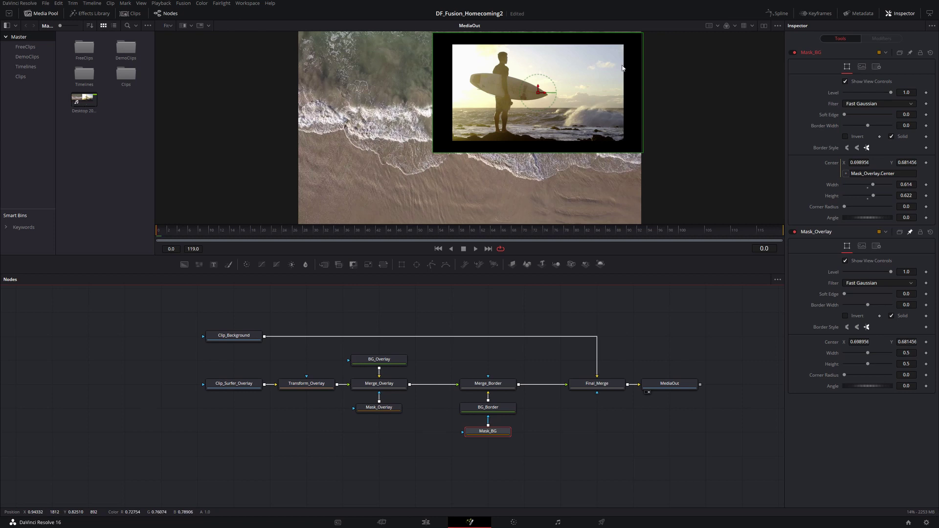
{"action": "right_click", "coordinate": [834, 188]}
{"action": "left_click", "coordinate": [857, 273]}
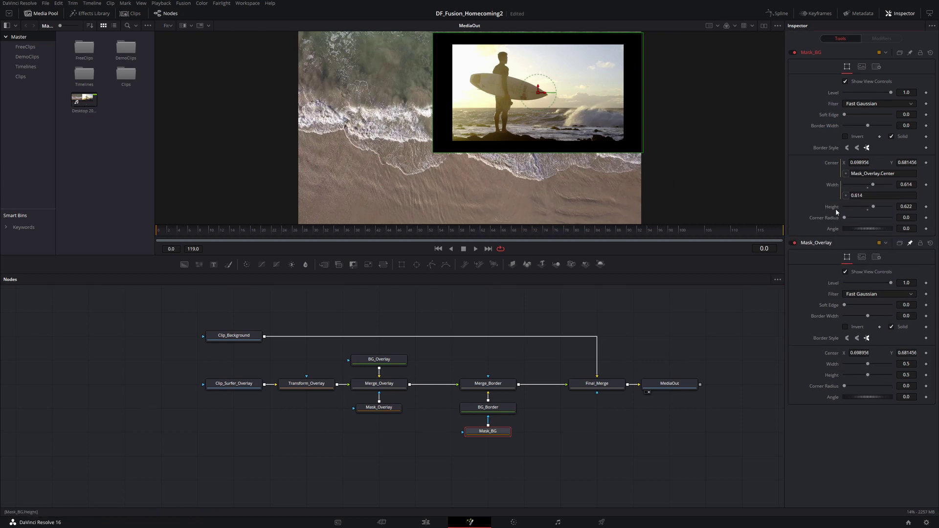
{"action": "right_click", "coordinate": [834, 208]}
{"action": "left_click", "coordinate": [853, 294]}
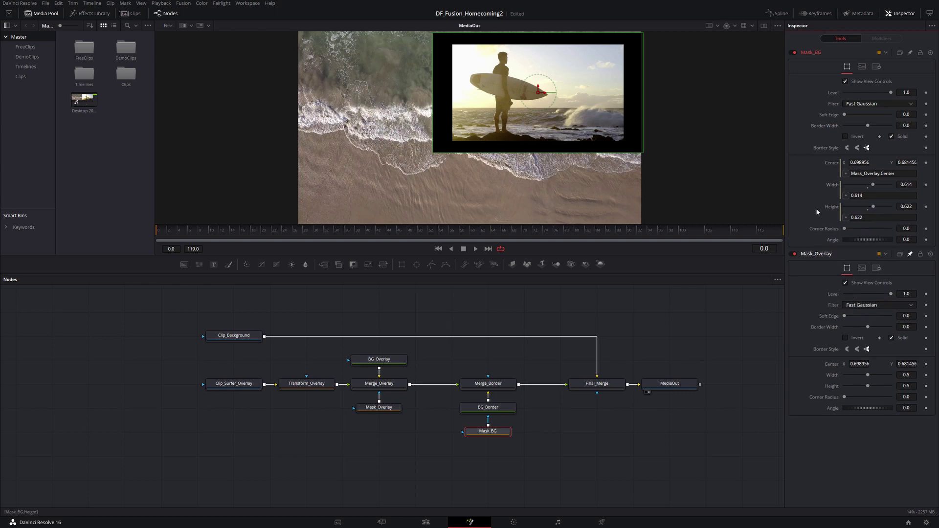
{"action": "left_click_drag", "start_coordinate": [844, 206], "coordinate": [835, 374]}
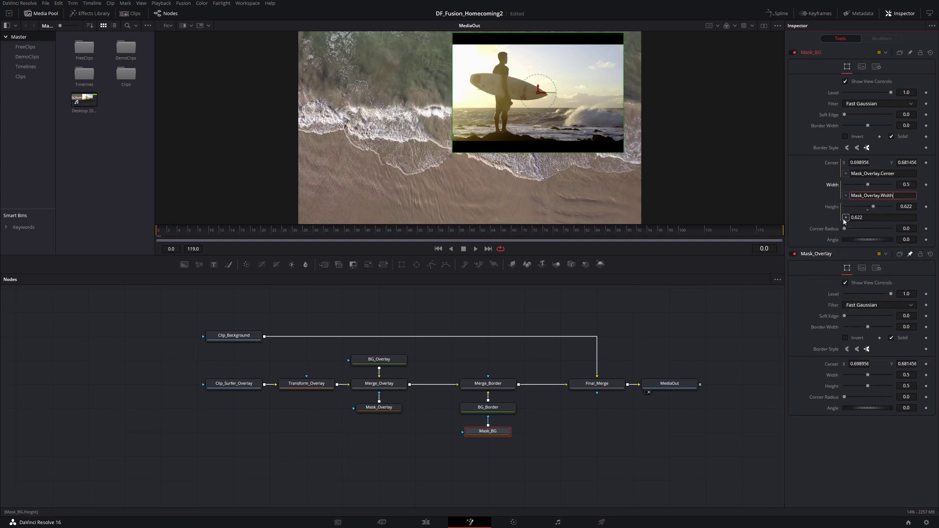
{"action": "left_click_drag", "start_coordinate": [845, 218], "coordinate": [833, 386]}
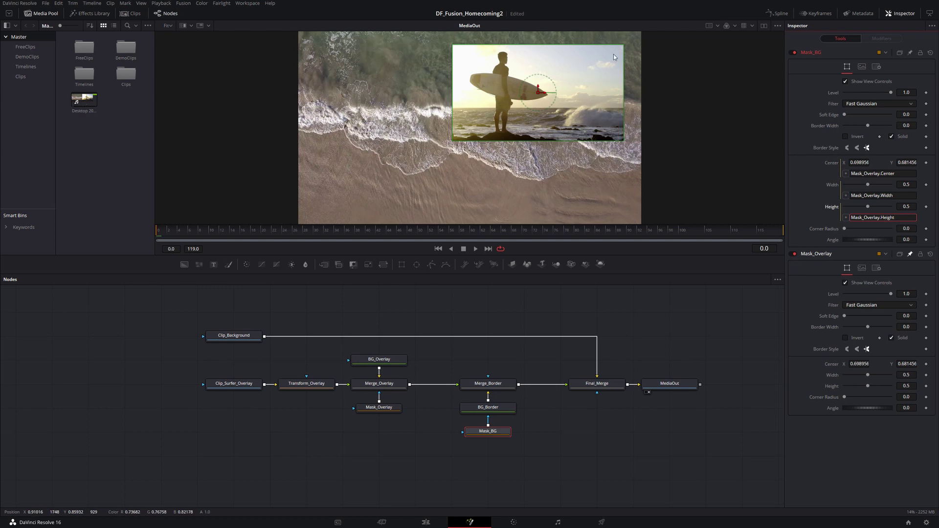
Add + 0.05 to both the width and height expressions of Mask_BG.
{"action": "left_click", "coordinate": [894, 195]}
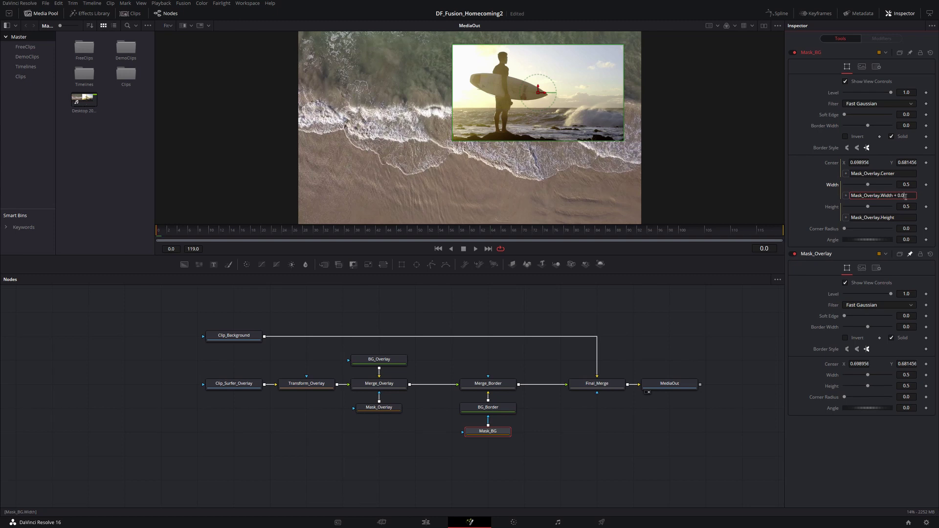
{"action": "key", "text": "Return"}
{"action": "left_click", "coordinate": [897, 217]}
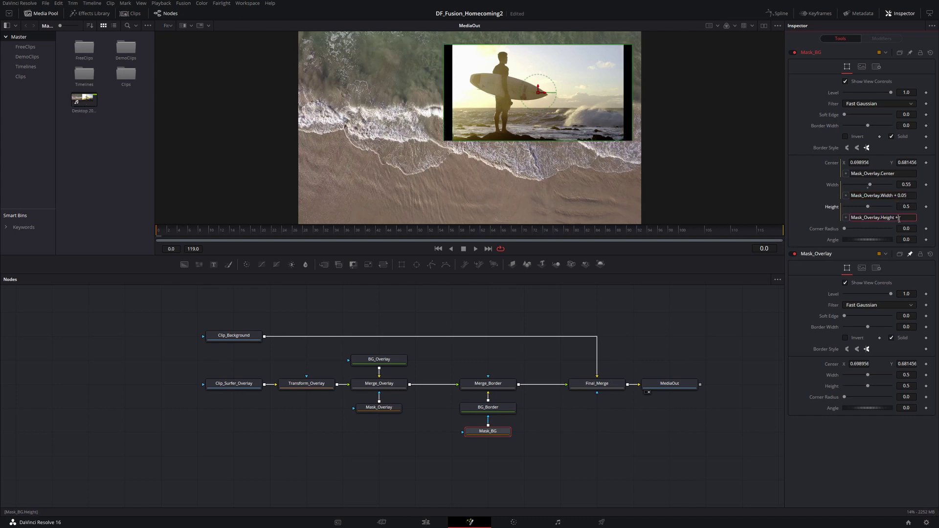
{"action": "type", "text": "+ 0.05"}
{"action": "key", "text": "Return"}
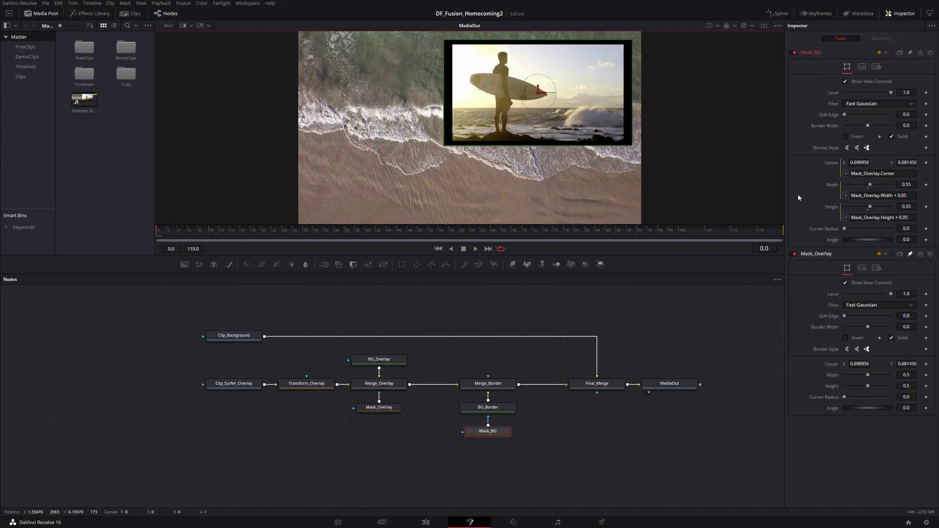
Correct Mask_BG's width expression for the frame's aspect ratio by multiplying its 0.05 offset by (1080/1920).
{"action": "double_click", "coordinate": [911, 197]}
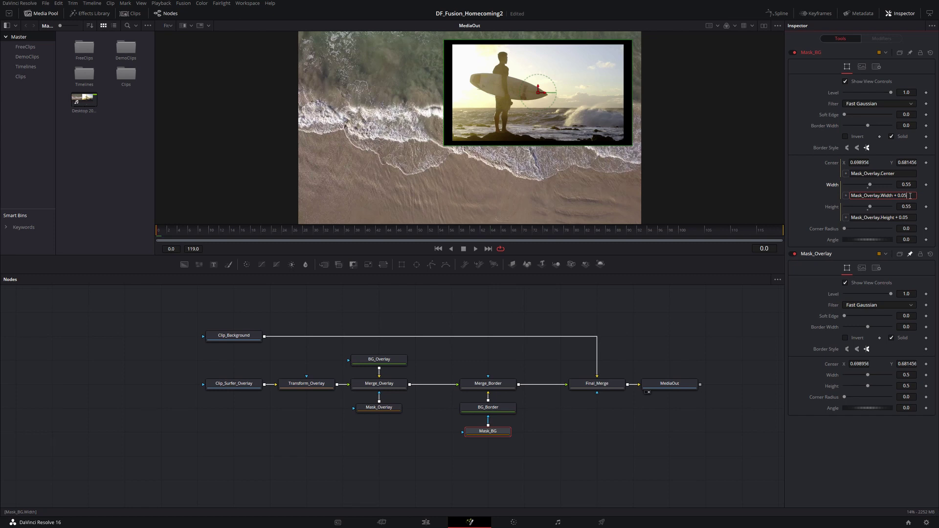
{"action": "type", "text": "*(1080/1920)"}
{"action": "key", "text": "Tab"}
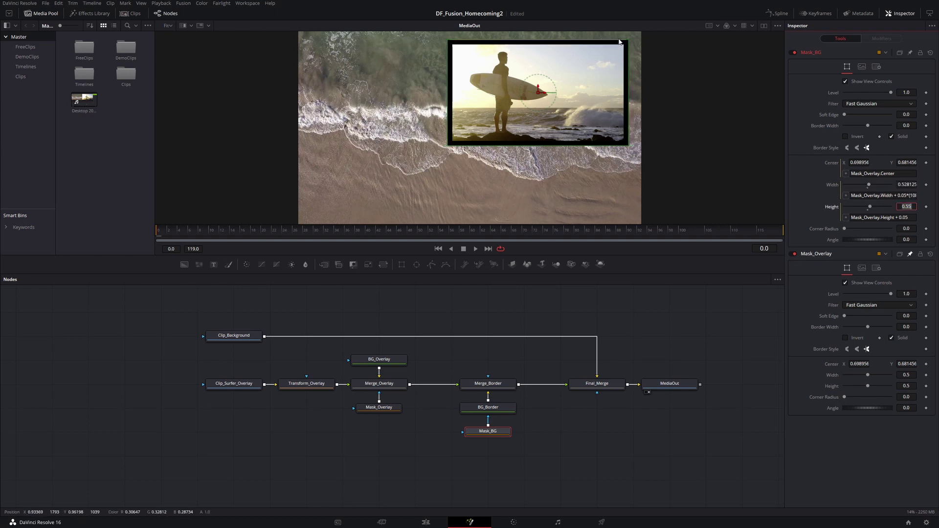
{"action": "key", "text": "Return"}
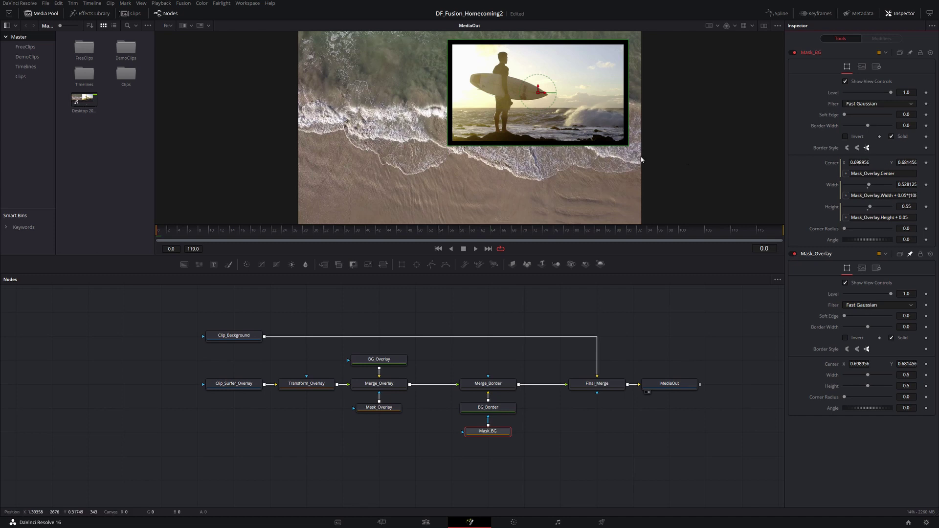
{"action": "left_click", "coordinate": [903, 195]}
Start a new custom number control on the Mask_BG node and name it Border Thickness.
{"action": "right_click", "coordinate": [493, 431]}
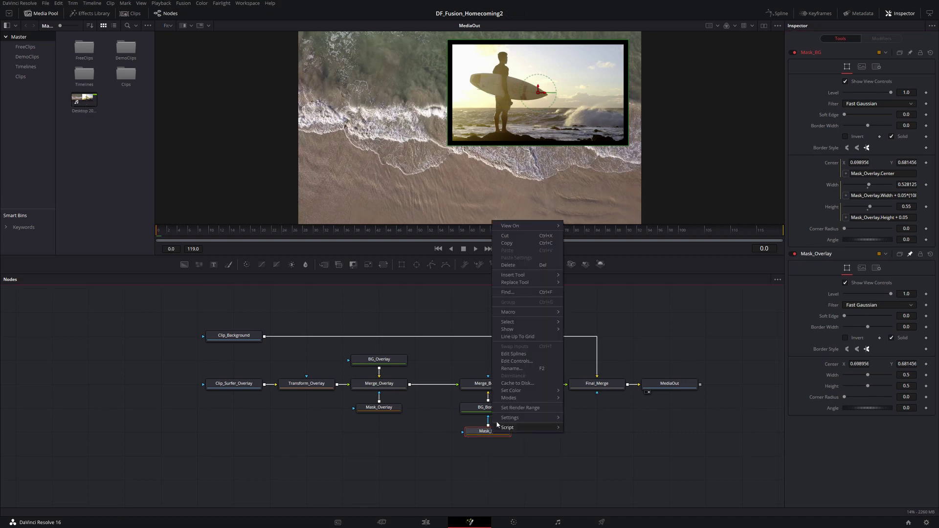
{"action": "left_click", "coordinate": [518, 362]}
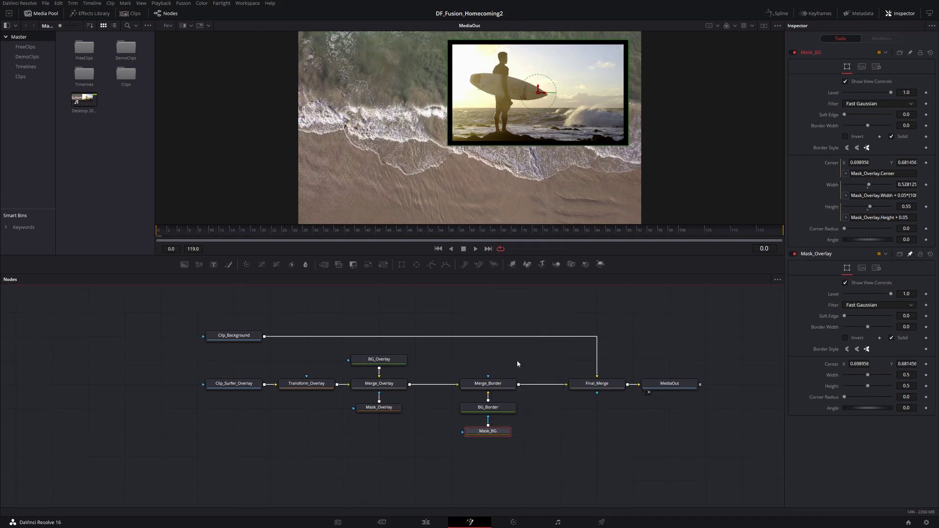
{"action": "triple_click", "coordinate": [348, 131]}
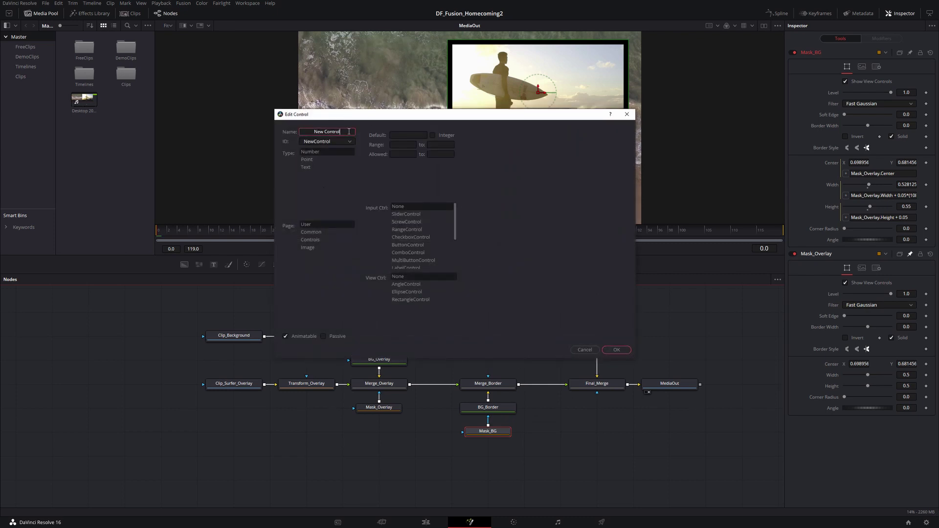
{"action": "type", "text": "BorderThickness"}
{"action": "key", "text": "Tab"}
{"action": "left_click", "coordinate": [324, 131]}
Make Border Thickness a SliderControl with default 0.03, range 0 to 0.1 and allowed values 0 to 0.5, and create it.
{"action": "left_click", "coordinate": [408, 145]}
{"action": "left_click", "coordinate": [417, 137]}
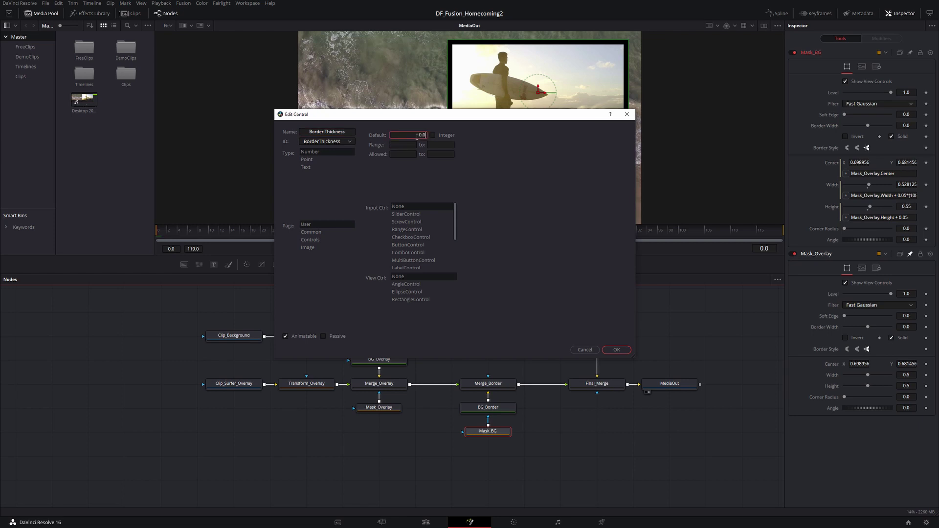
{"action": "left_click", "coordinate": [402, 144]}
{"action": "type", "text": "0"}
{"action": "left_click", "coordinate": [439, 145]}
{"action": "type", "text": "0.1"}
{"action": "left_click", "coordinate": [406, 214]}
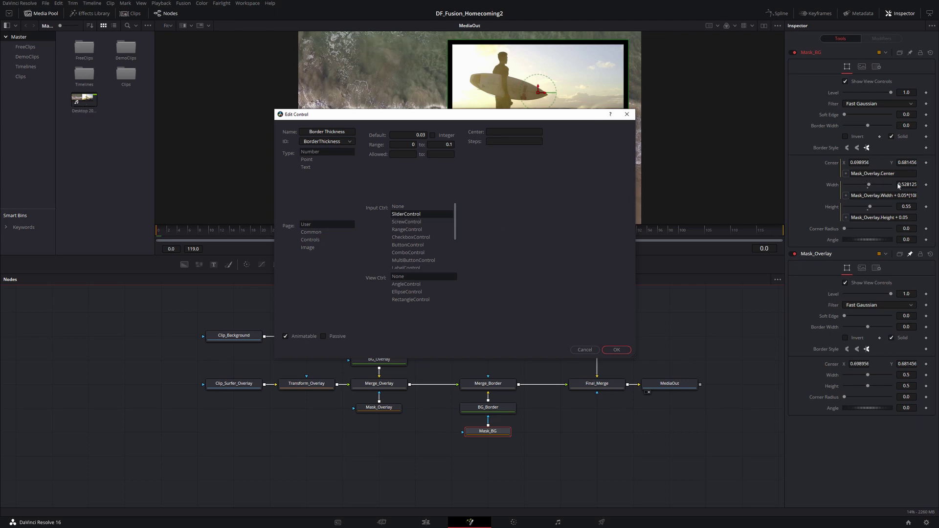
{"action": "left_click", "coordinate": [408, 154]}
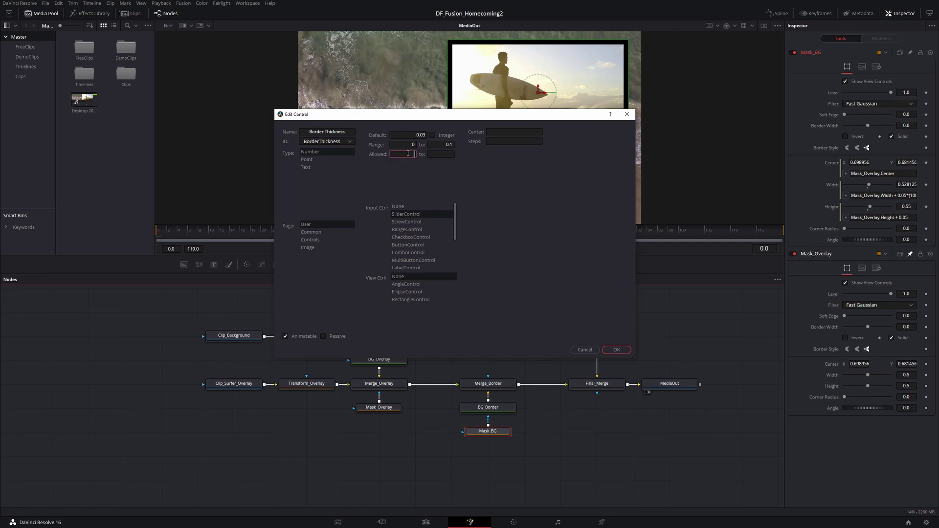
{"action": "left_click", "coordinate": [447, 155]}
{"action": "key", "text": "Return"}
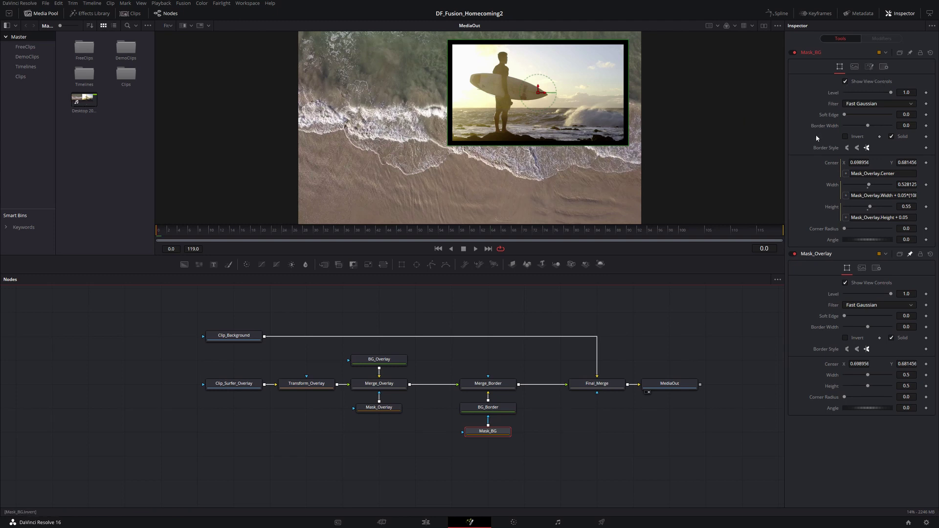
Edit Mask_BG's existing BorderThickness control to move it from the User page to the Controls page, and show that page.
{"action": "left_click", "coordinate": [870, 69]}
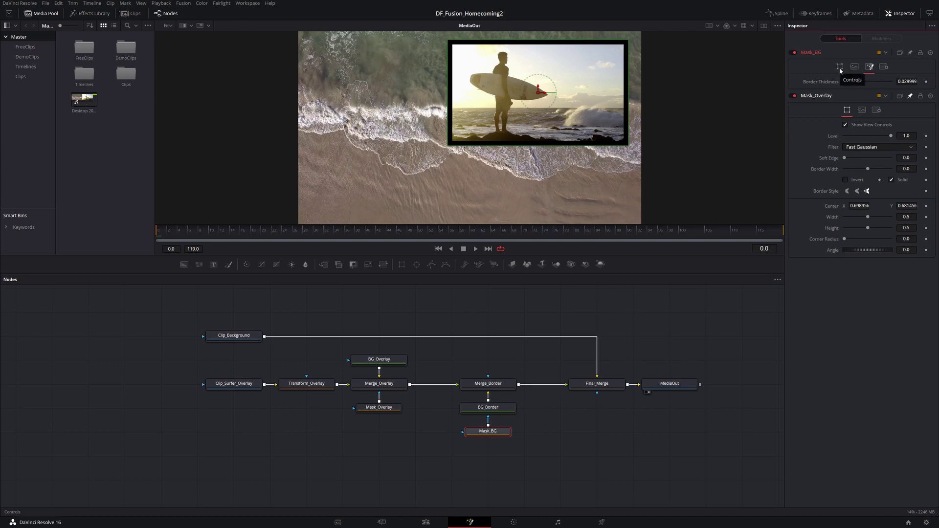
{"action": "left_click", "coordinate": [493, 433]}
{"action": "right_click", "coordinate": [493, 433]}
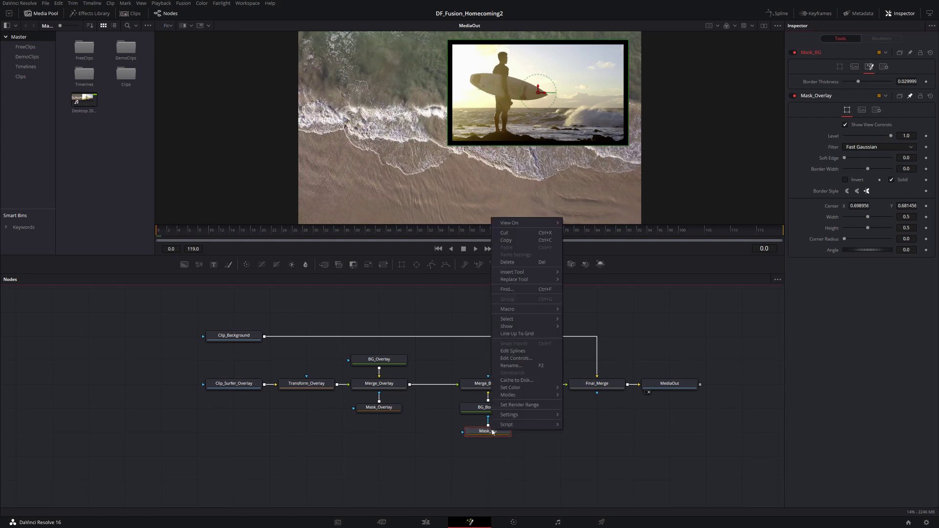
{"action": "left_click", "coordinate": [513, 358]}
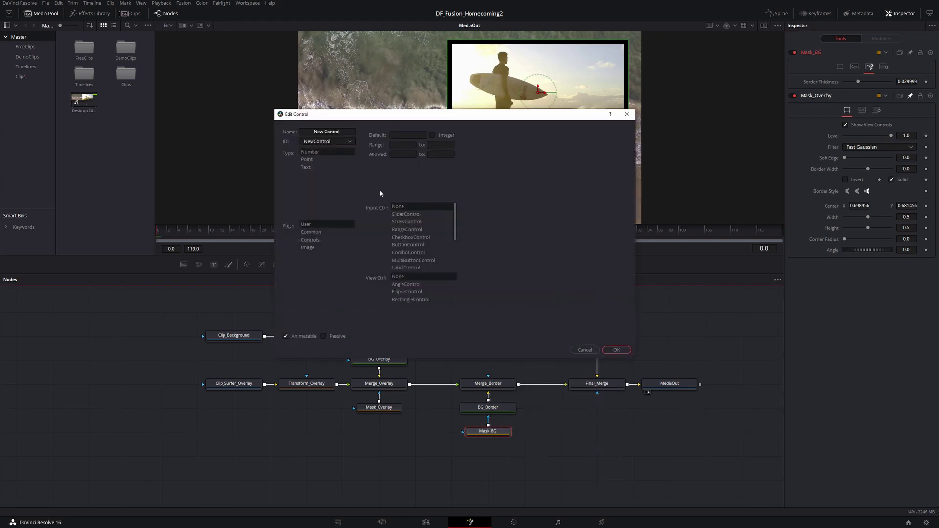
{"action": "left_click", "coordinate": [349, 141]}
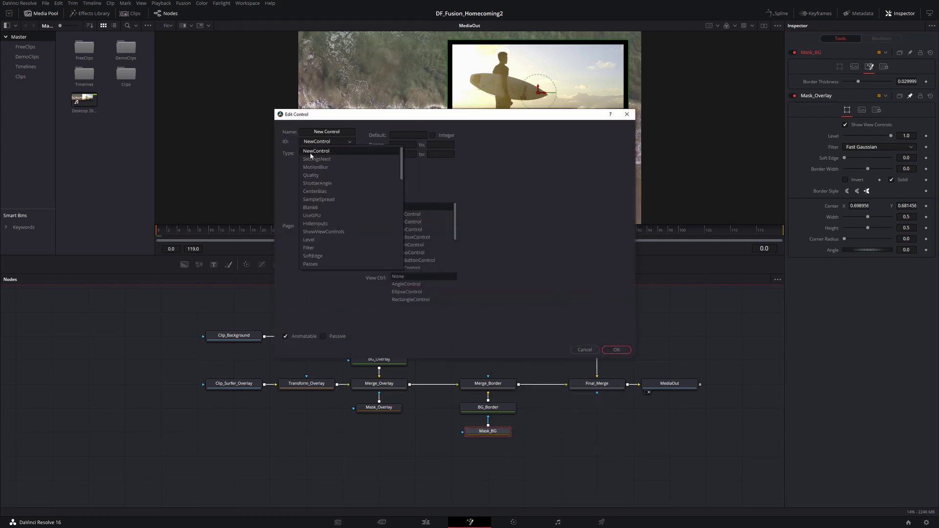
{"action": "left_click_drag", "start_coordinate": [401, 224], "coordinate": [401, 264]}
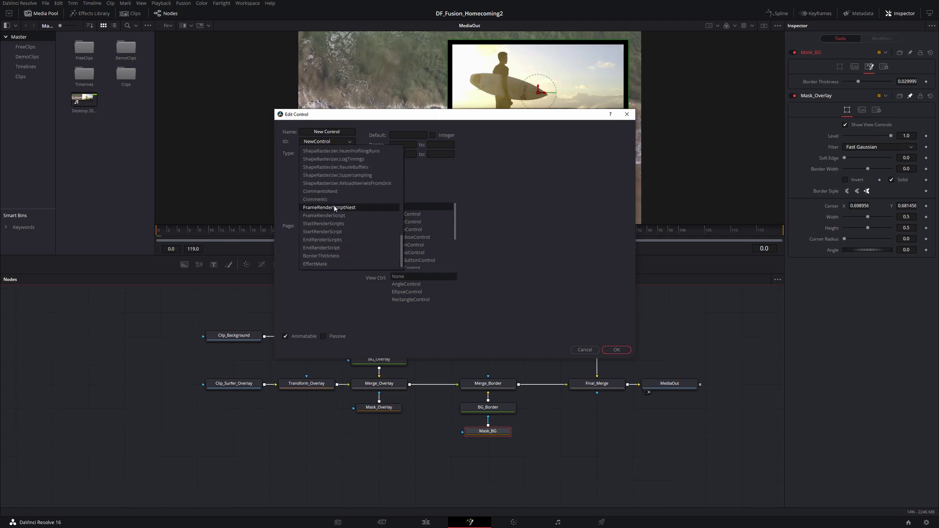
{"action": "left_click", "coordinate": [321, 256]}
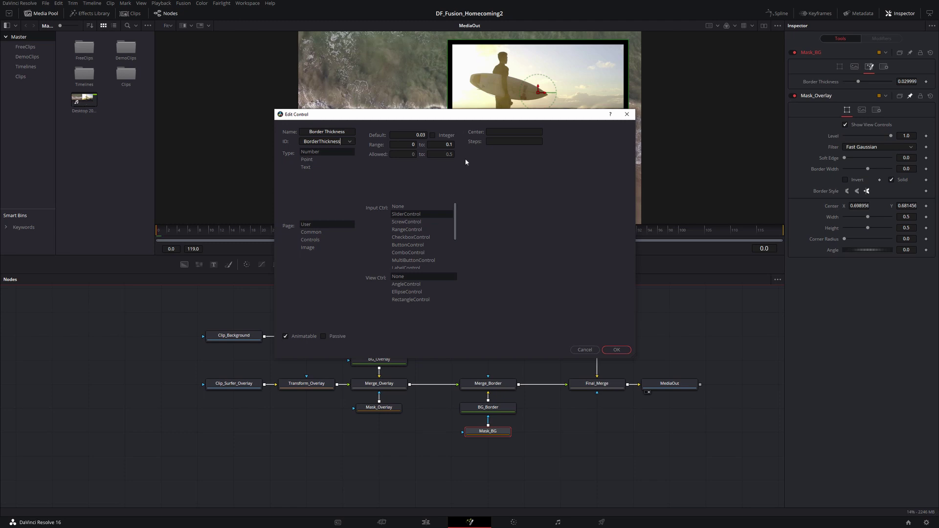
{"action": "left_click", "coordinate": [309, 242]}
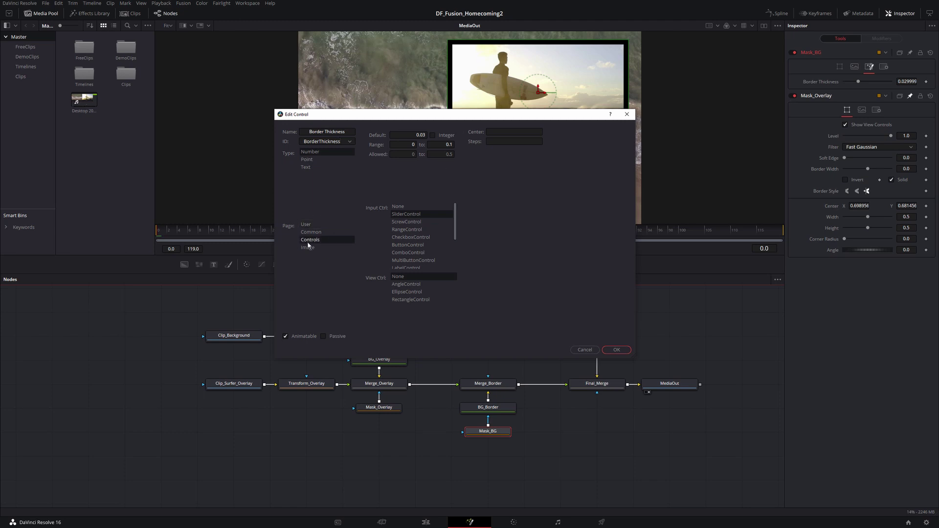
{"action": "left_click", "coordinate": [614, 350]}
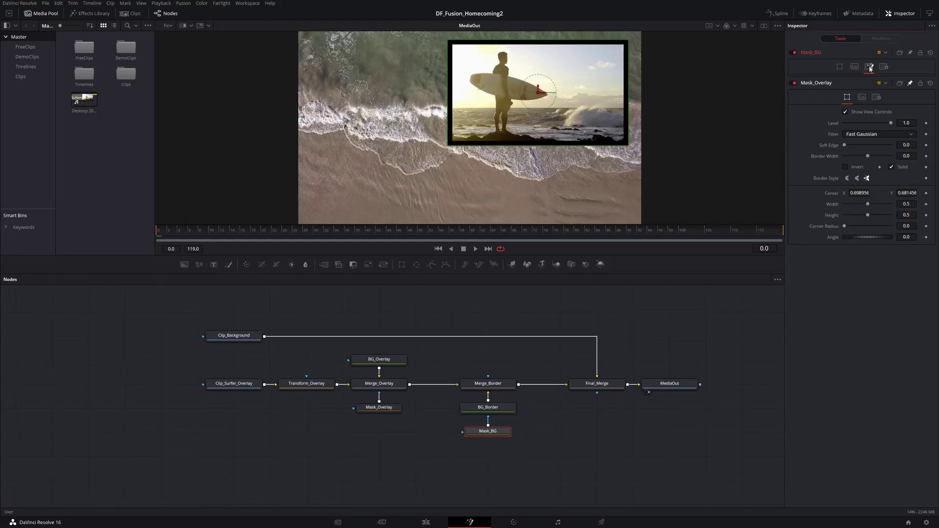
{"action": "left_click", "coordinate": [840, 67]}
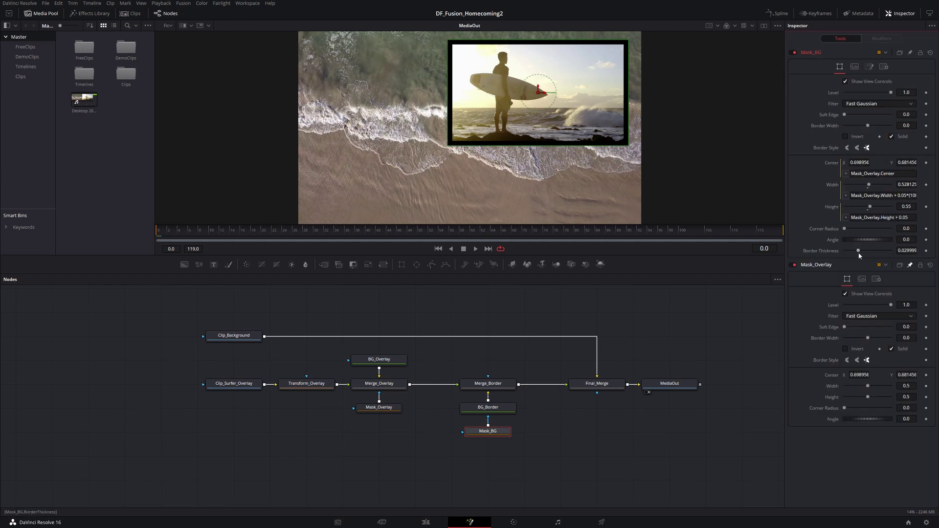
Replace the 0.05 offset with BorderThickness in both the width and height expressions of Mask_BG.
{"action": "left_click", "coordinate": [898, 196]}
{"action": "left_click_drag", "start_coordinate": [899, 196], "coordinate": [905, 197]}
{"action": "type", "text": "BorderThickness"}
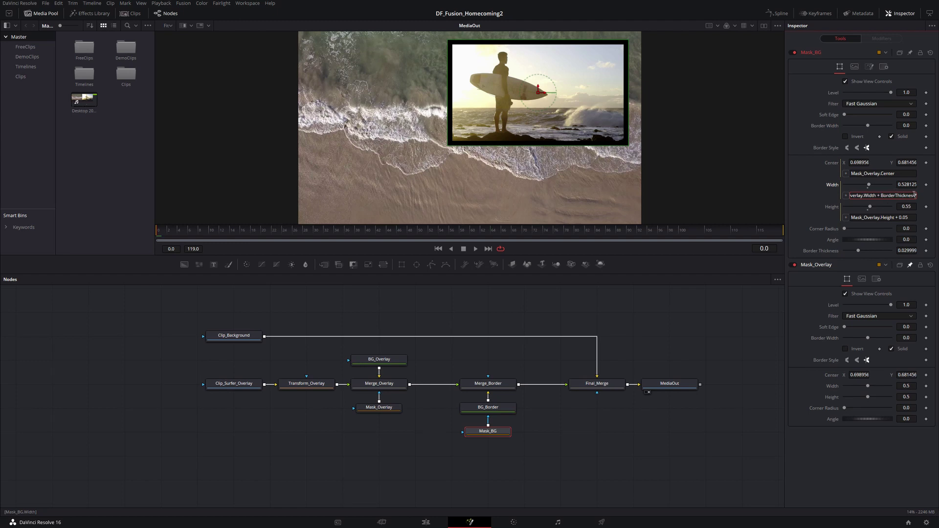
{"action": "key", "text": "Tab"}
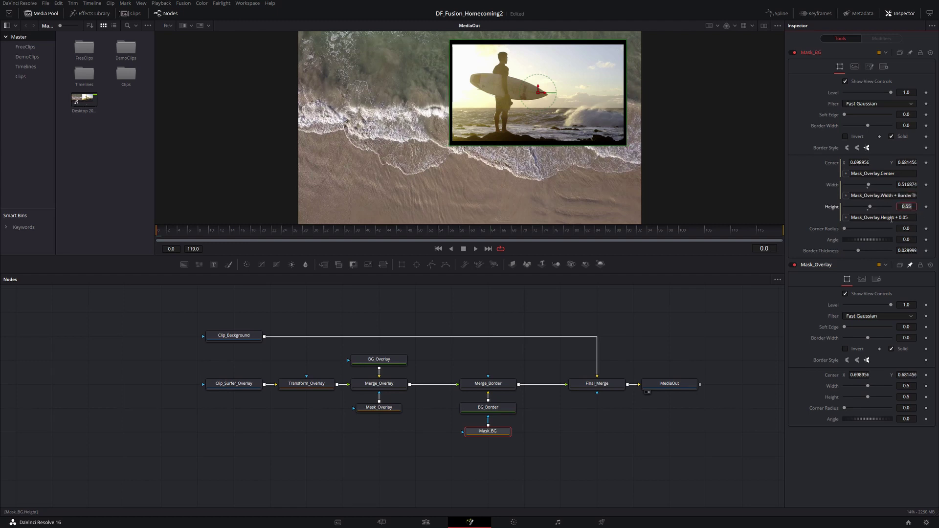
{"action": "left_click", "coordinate": [900, 219]}
{"action": "left_click_drag", "start_coordinate": [900, 219], "coordinate": [916, 219]}
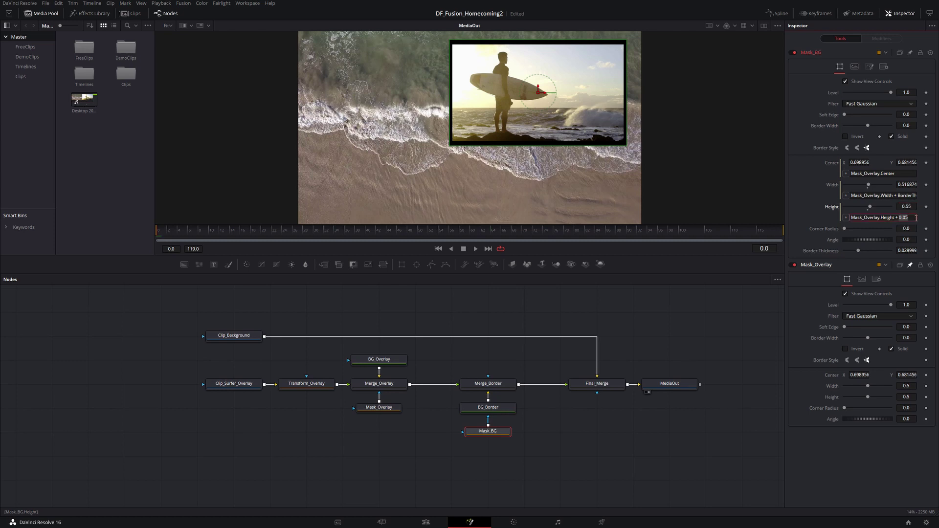
{"action": "type", "text": "BorderThickness"}
{"action": "key", "text": "Return"}
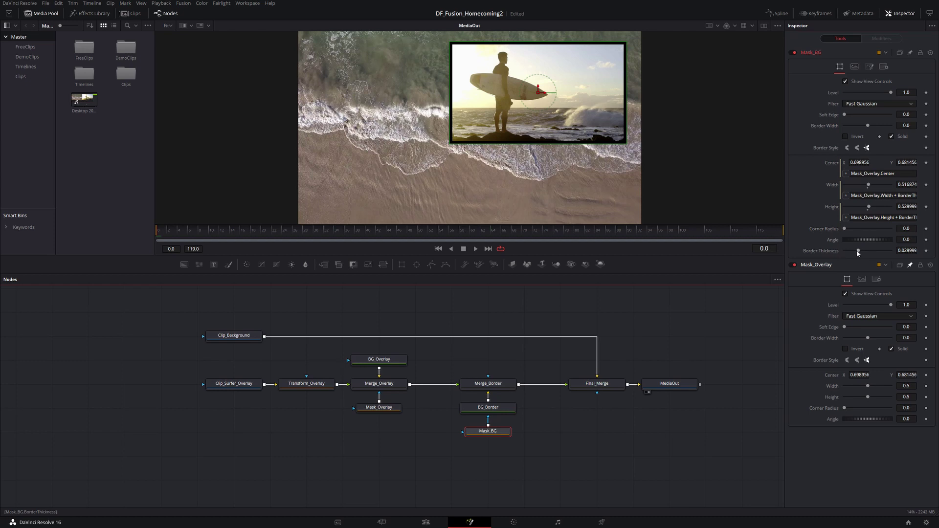
Test Mask_BG's Border Thickness slider up to 0.1 and return it to about 0.03.
{"action": "left_click_drag", "start_coordinate": [857, 253], "coordinate": [922, 251]}
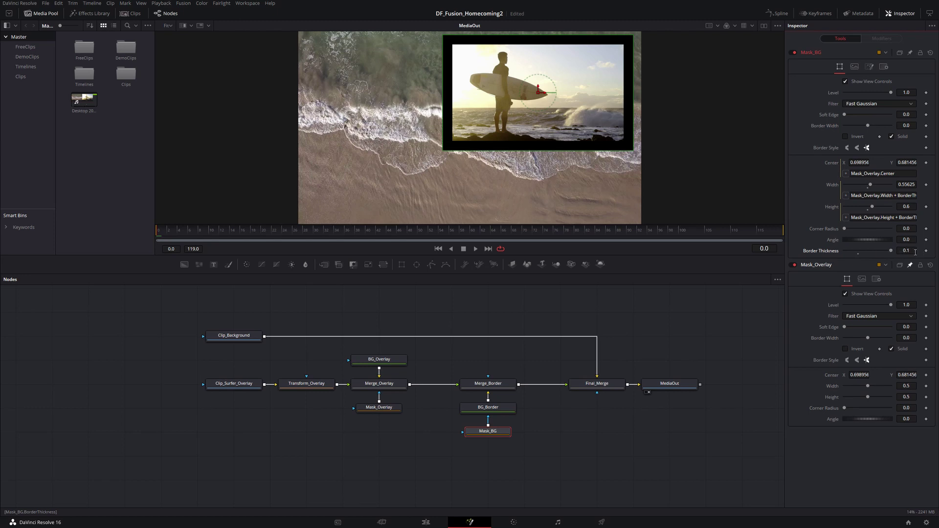
{"action": "left_click_drag", "start_coordinate": [916, 253], "coordinate": [911, 252]}
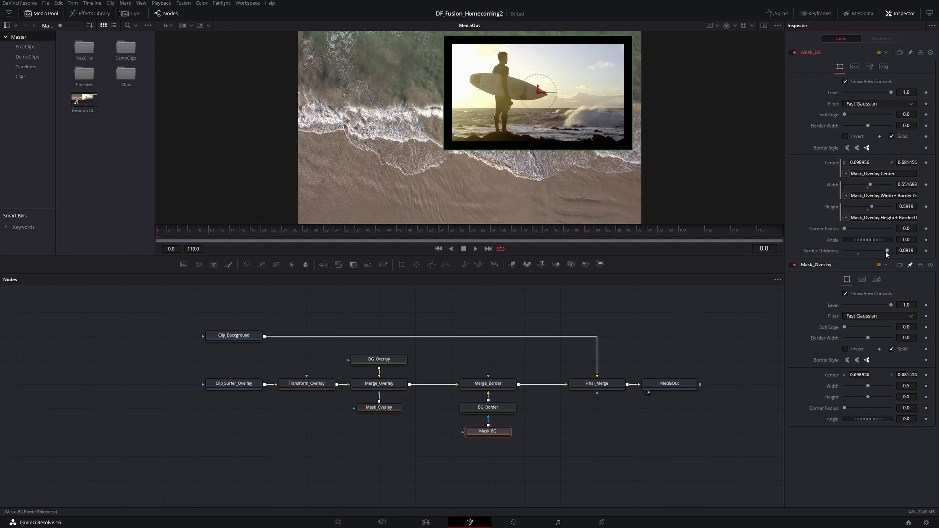
{"action": "left_click", "coordinate": [906, 251]}
{"action": "left_click_drag", "start_coordinate": [887, 251], "coordinate": [858, 253]}
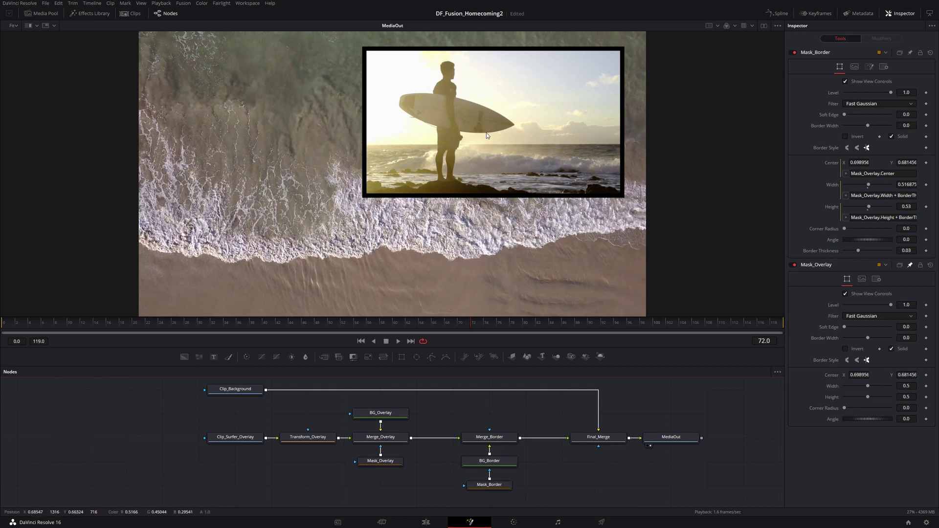
Move Mask_Overlay's center to about 0.628, 0.685 and Transform_Overlay's center to about 0.603, 0.728 to reframe the surfer.
{"action": "left_click", "coordinate": [381, 461]}
{"action": "left_click_drag", "start_coordinate": [493, 126], "coordinate": [458, 122]}
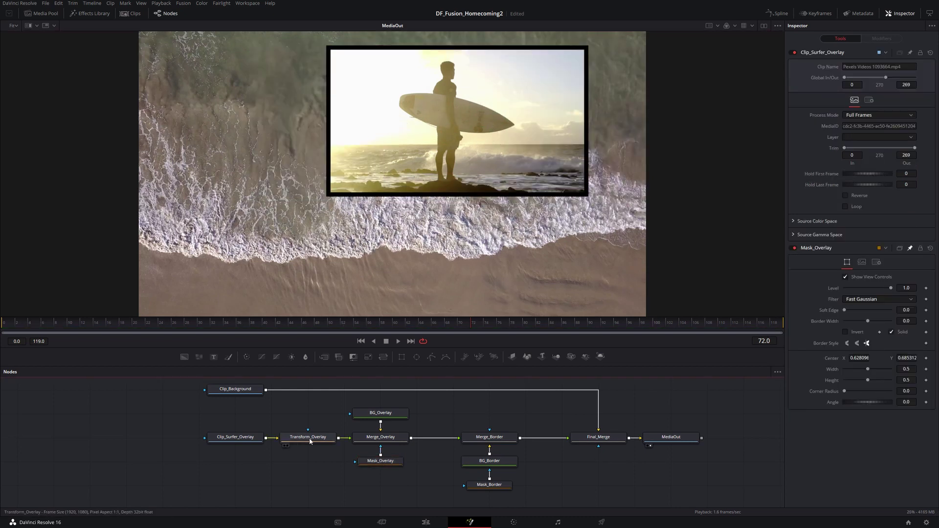
{"action": "left_click", "coordinate": [310, 440]}
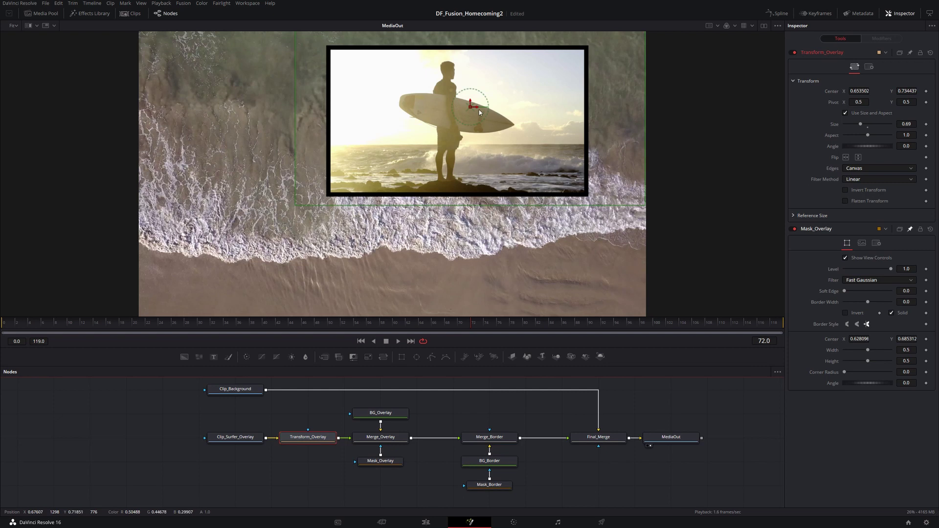
{"action": "left_click_drag", "start_coordinate": [480, 110], "coordinate": [444, 107]}
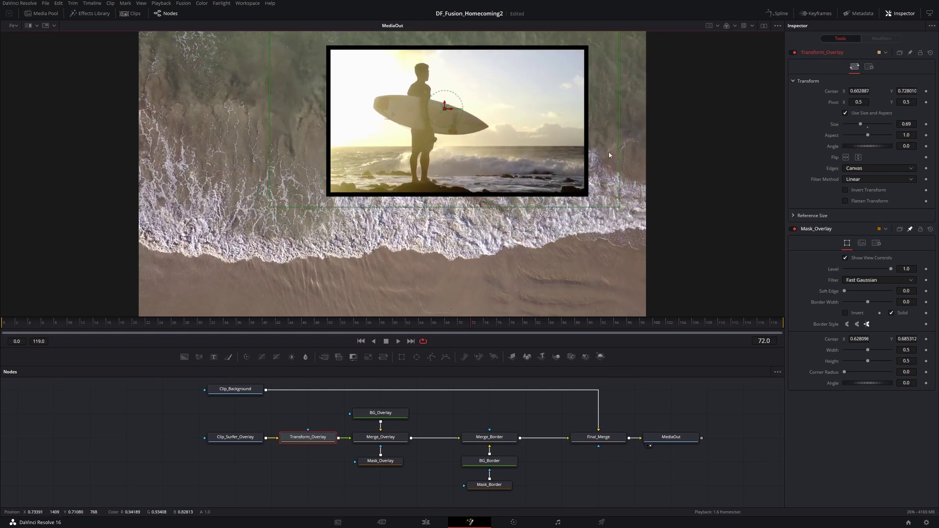
Set Mask_Border's Border Thickness to about 0.049 and change BG_Border's color to white.
{"action": "left_click", "coordinate": [488, 487]}
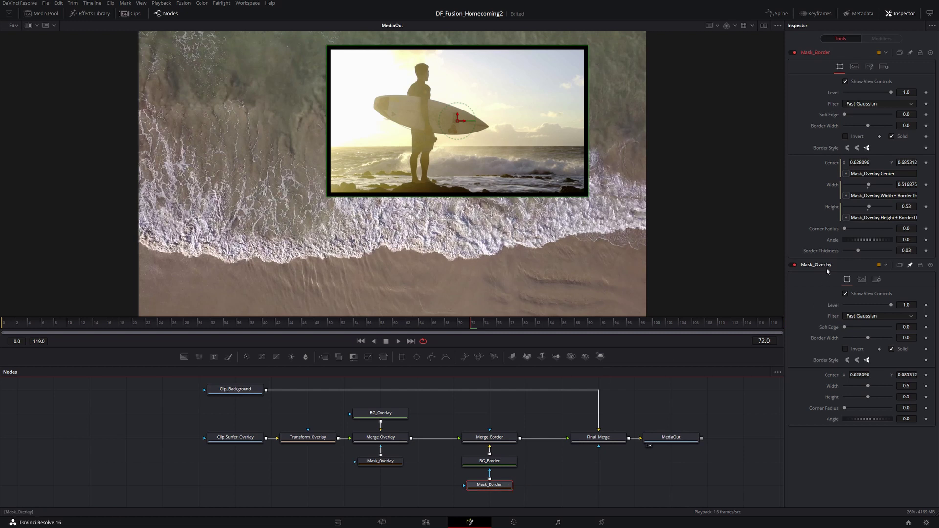
{"action": "left_click_drag", "start_coordinate": [860, 252], "coordinate": [868, 251]}
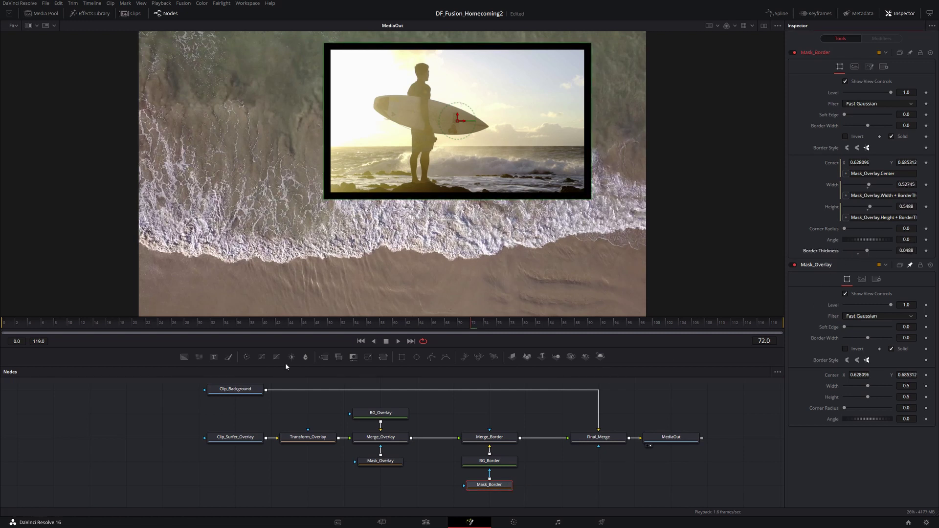
{"action": "left_click", "coordinate": [476, 464]}
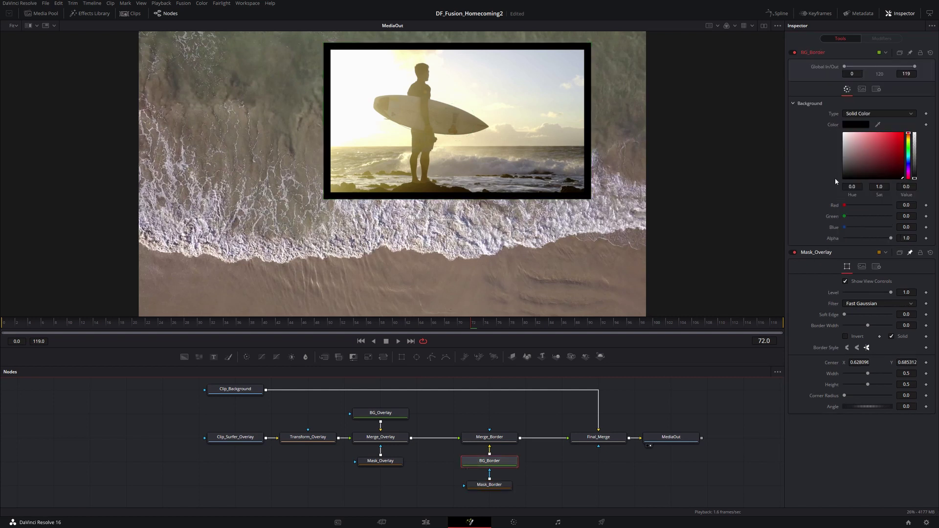
{"action": "left_click_drag", "start_coordinate": [843, 177], "coordinate": [840, 130]}
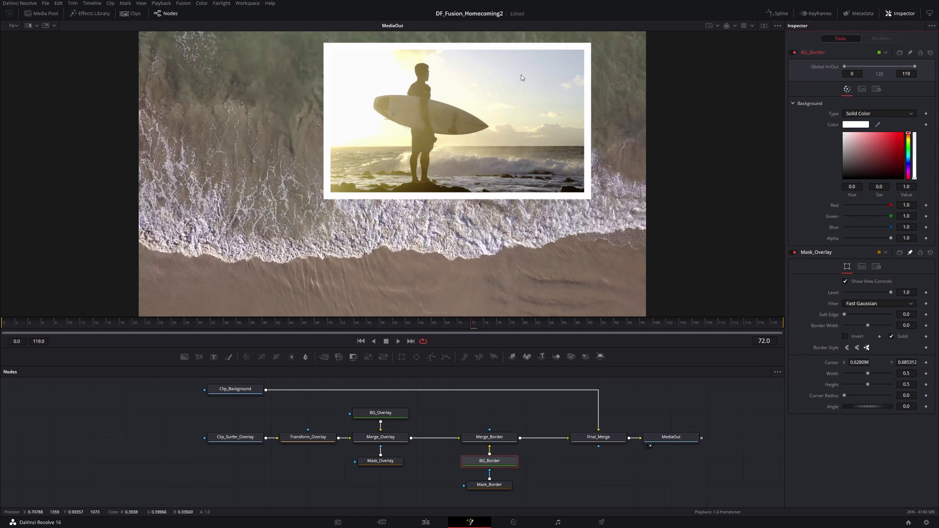
Scale the surfer clip up slightly with Transform_Overlay's Size.
{"action": "left_click", "coordinate": [301, 438]}
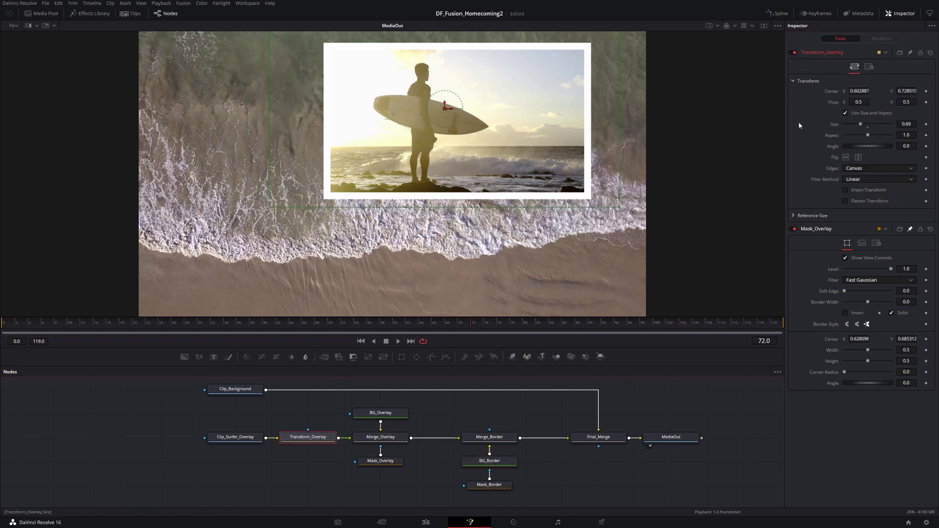
{"action": "mouse_move", "coordinate": [860, 126]}
{"action": "left_mouse_down"}
{"action": "mouse_move", "coordinate": [875, 127]}
{"action": "mouse_move", "coordinate": [864, 125]}
{"action": "left_mouse_up"}
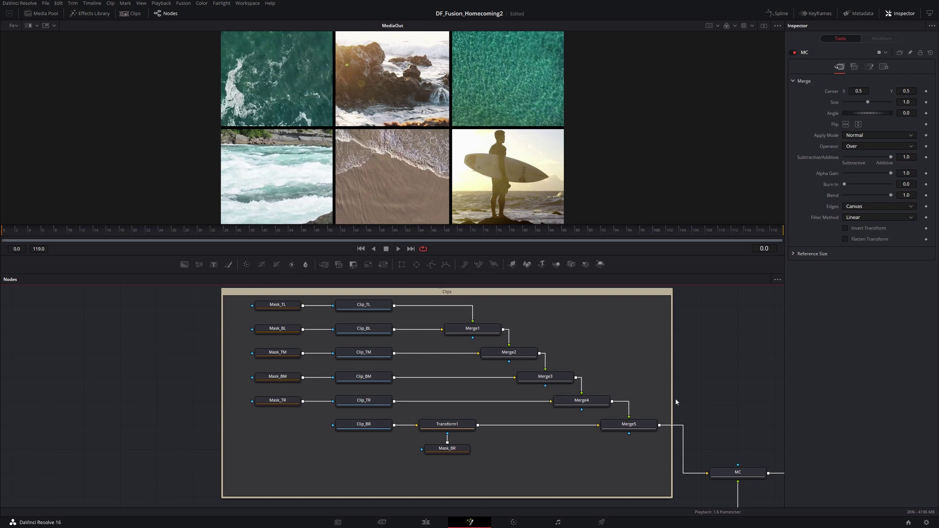
On the MC node's custom controls, set Horizontal Bar Left to about 0.331, Horizontal Bar Middle to 0.646 and Vertical Bar Left to 0.236.
{"action": "left_click", "coordinate": [740, 475]}
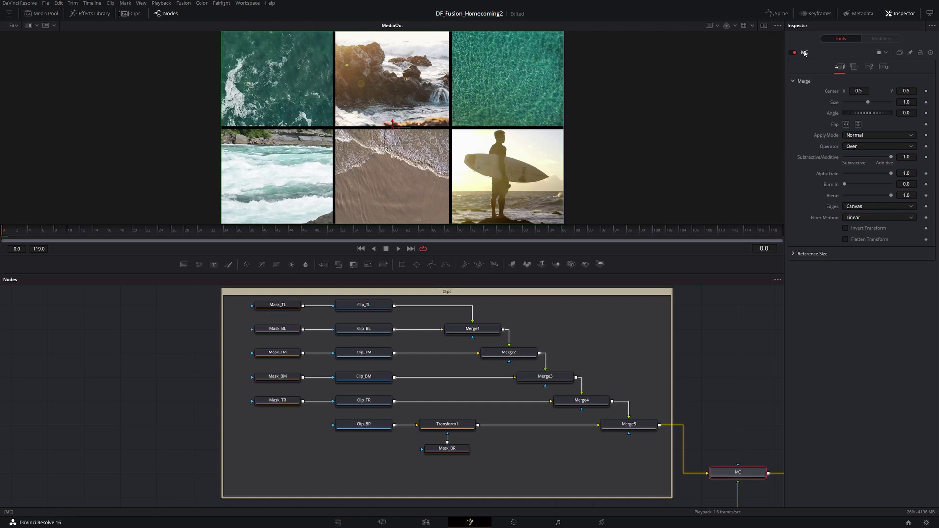
{"action": "left_click", "coordinate": [869, 67]}
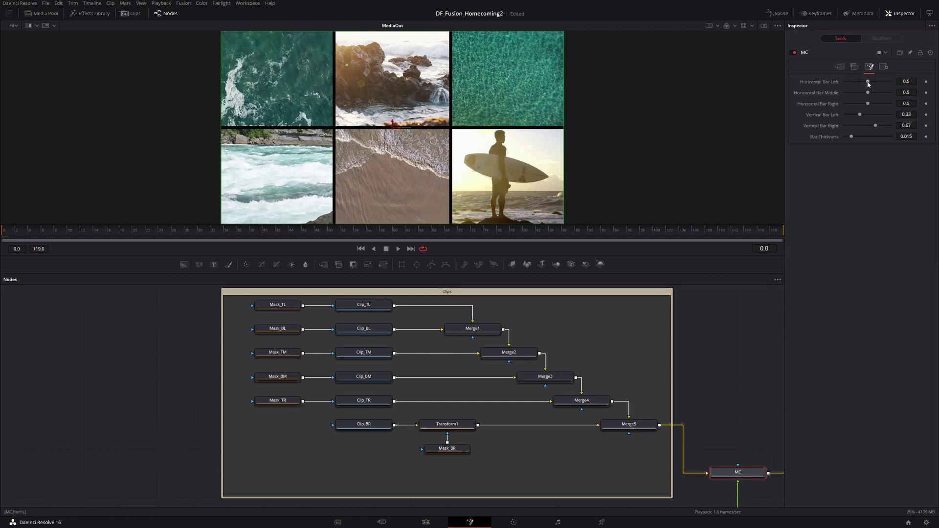
{"action": "left_click_drag", "start_coordinate": [868, 81], "coordinate": [856, 114]}
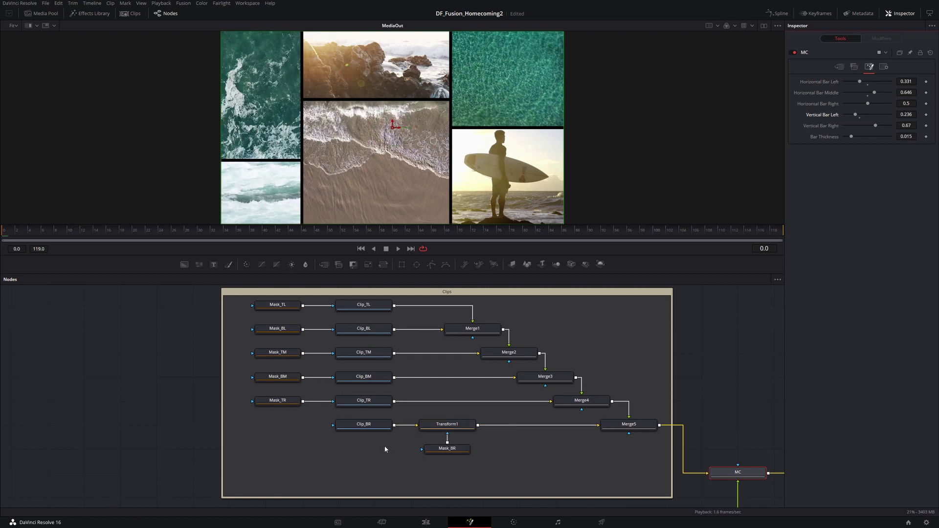
Shift the surfer clip down inside its grid cell by moving Transform1's center to about 0.875, 0.239.
{"action": "left_click", "coordinate": [457, 425]}
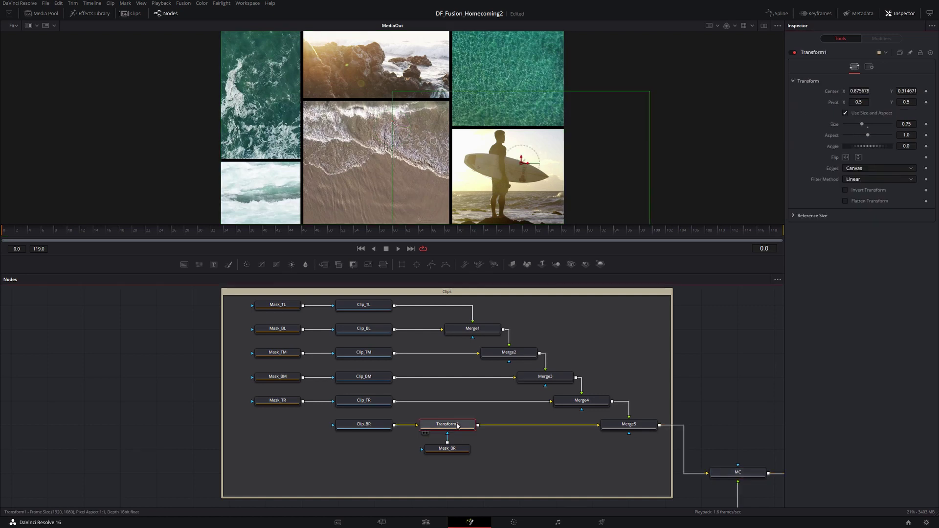
{"action": "left_click_drag", "start_coordinate": [522, 164], "coordinate": [525, 181]}
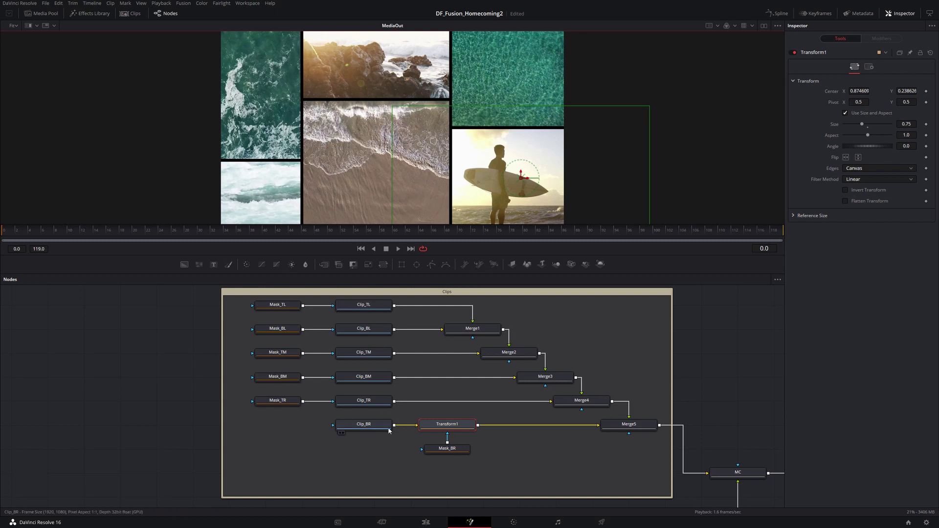
{"action": "left_click", "coordinate": [620, 424]}
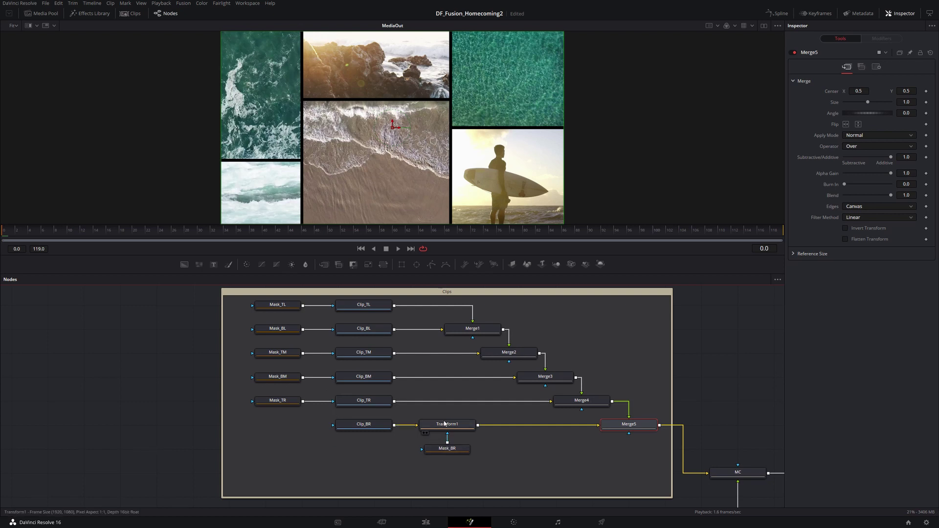
{"action": "left_click", "coordinate": [388, 444]}
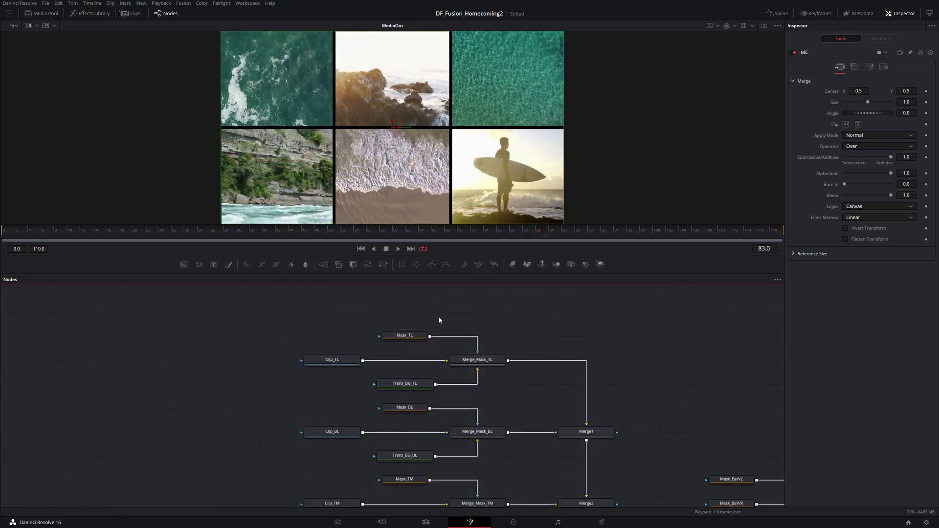
Examine the top-left clip's node group made of Clip_TL, Mask_TL, Trans_BG_TL and Merge_Mask_TL.
{"action": "left_click_drag", "start_coordinate": [317, 317], "coordinate": [489, 392]}
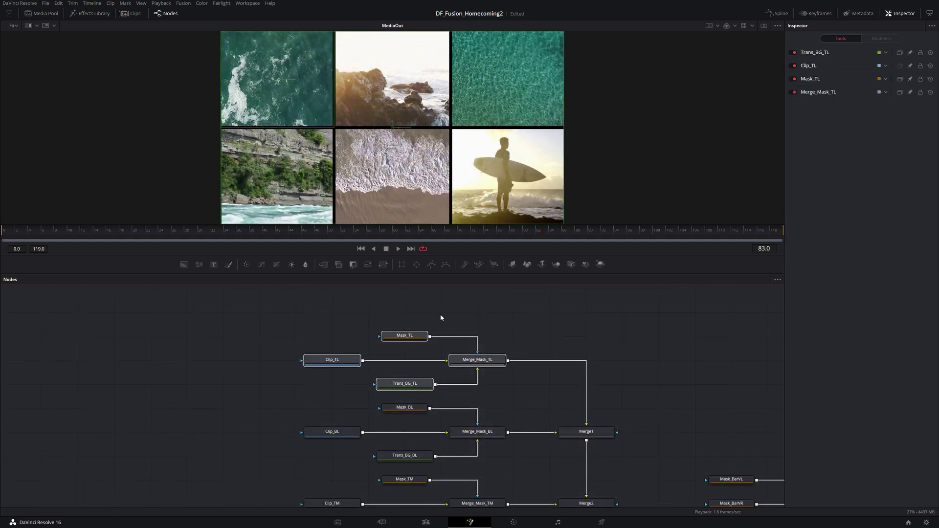
{"action": "left_click_drag", "start_coordinate": [311, 347], "coordinate": [509, 400]}
{"action": "left_click", "coordinate": [476, 362]}
{"action": "left_click", "coordinate": [403, 337]}
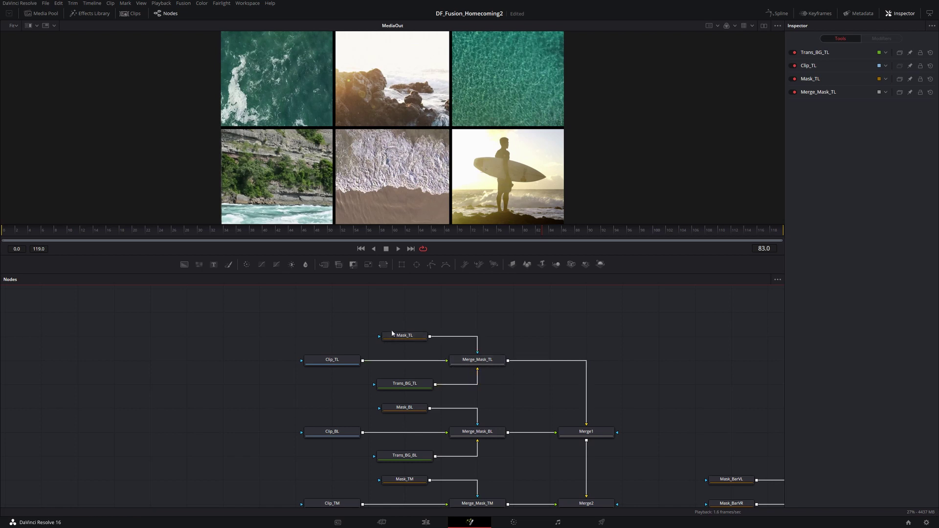
{"action": "left_click", "coordinate": [394, 390]}
Reframe the top-left clip in Merge_Mask_TL with its center at about 0.235, 0.768 and its size at 0.89.
{"action": "left_click", "coordinate": [466, 361]}
{"action": "left_click", "coordinate": [464, 360]}
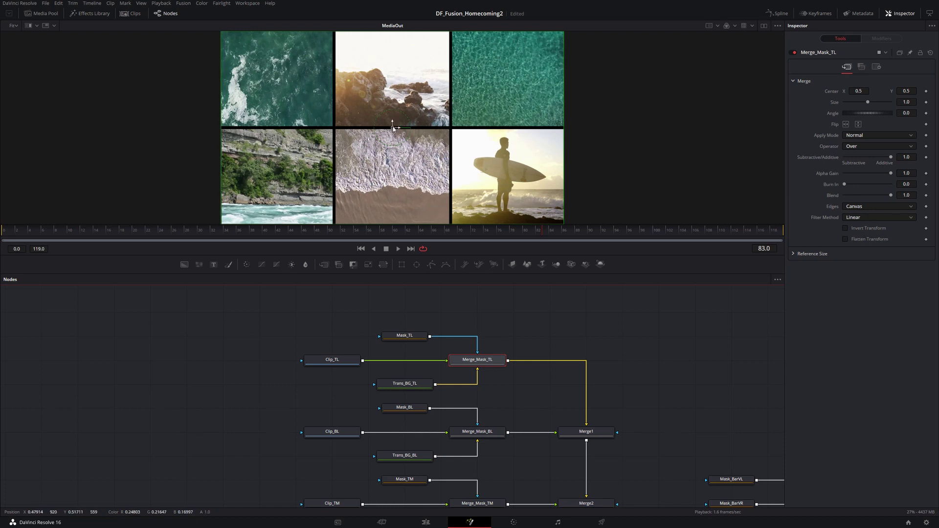
{"action": "left_click_drag", "start_coordinate": [393, 127], "coordinate": [288, 73]}
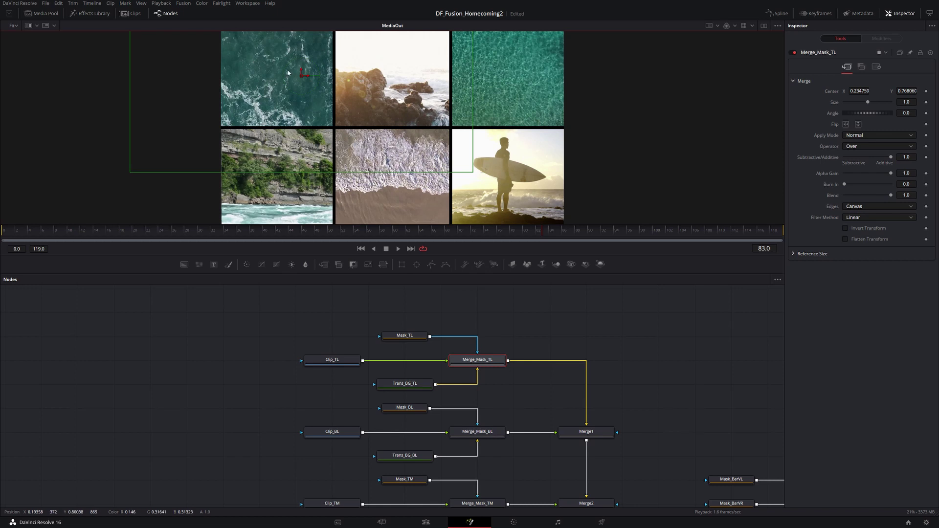
{"action": "left_click_drag", "start_coordinate": [868, 102], "coordinate": [864, 104]}
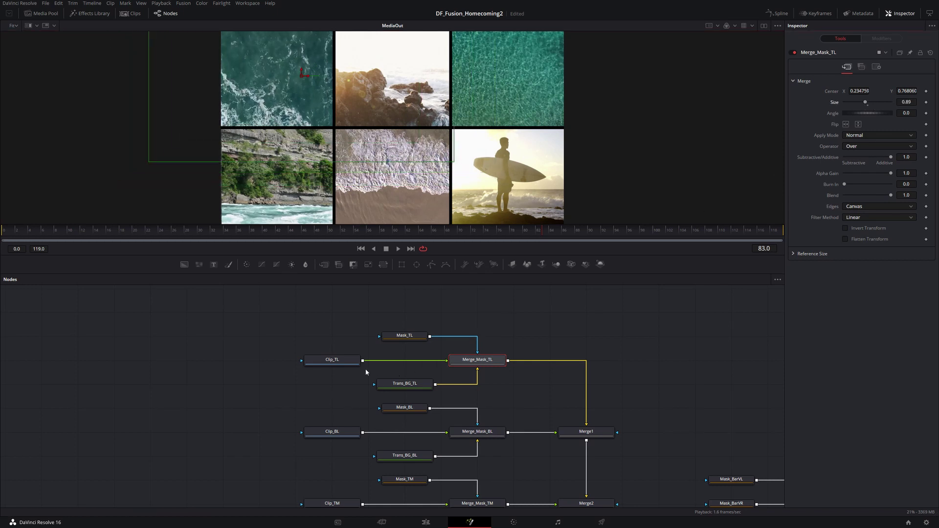
Move the Clip_TL node farther from Merge_Mask_TL to widen the gap between them, and deselect it.
{"action": "left_click_drag", "start_coordinate": [349, 361], "coordinate": [310, 364]}
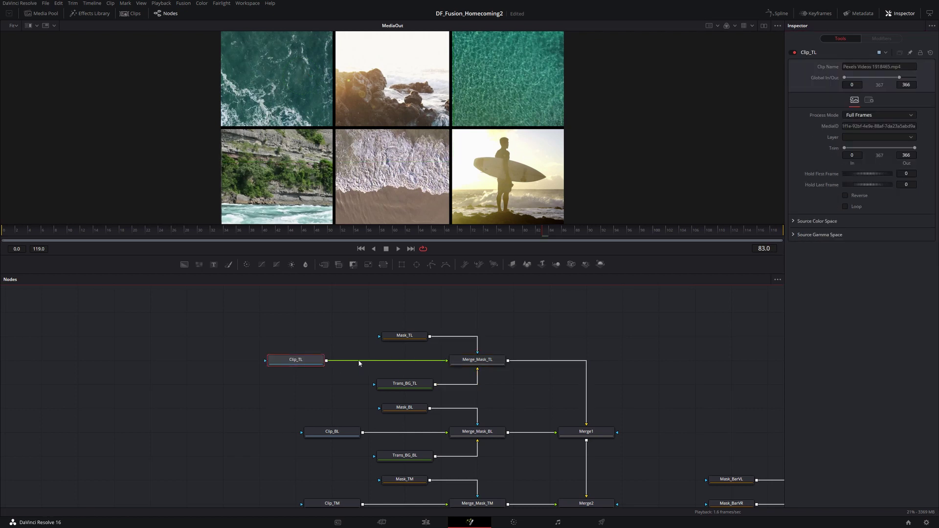
{"action": "left_click", "coordinate": [379, 370]}
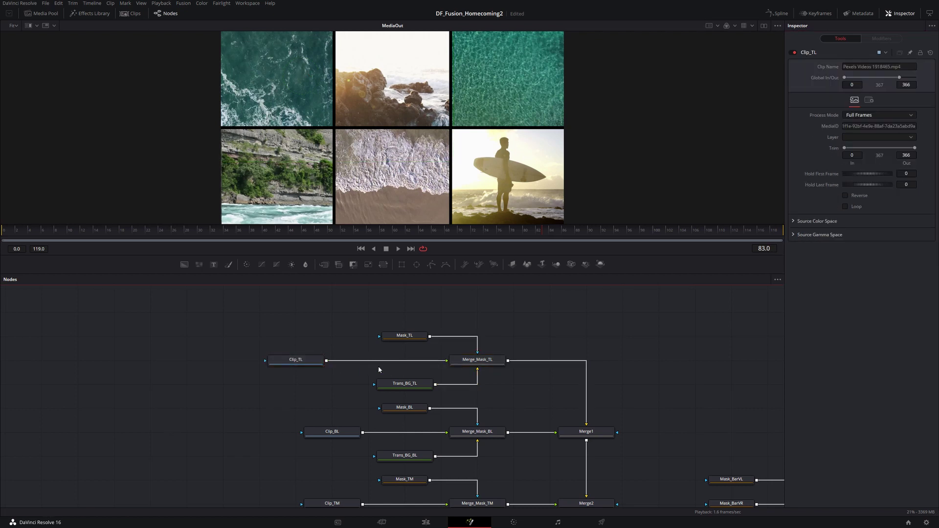